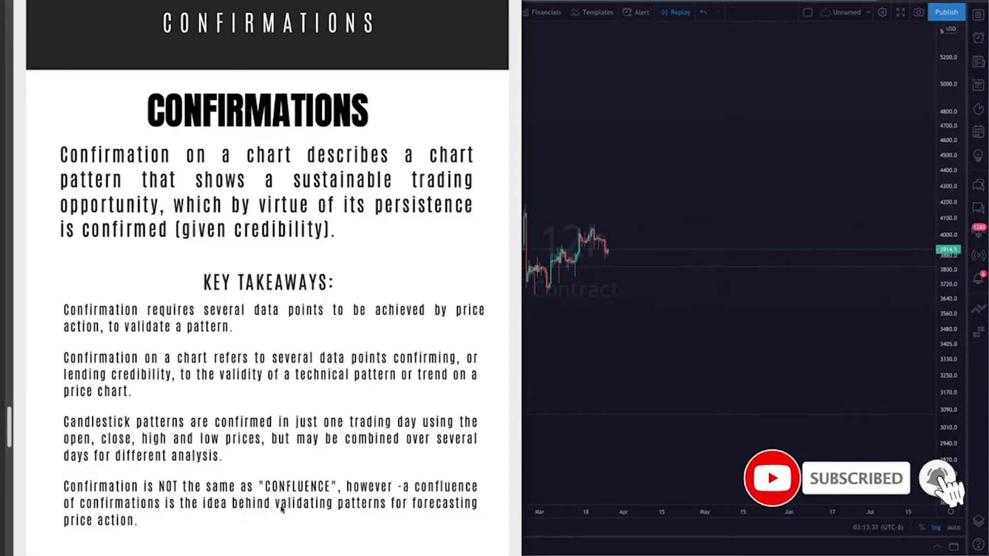
left_click_drag(236, 466, 65, 416)
left_click(201, 470)
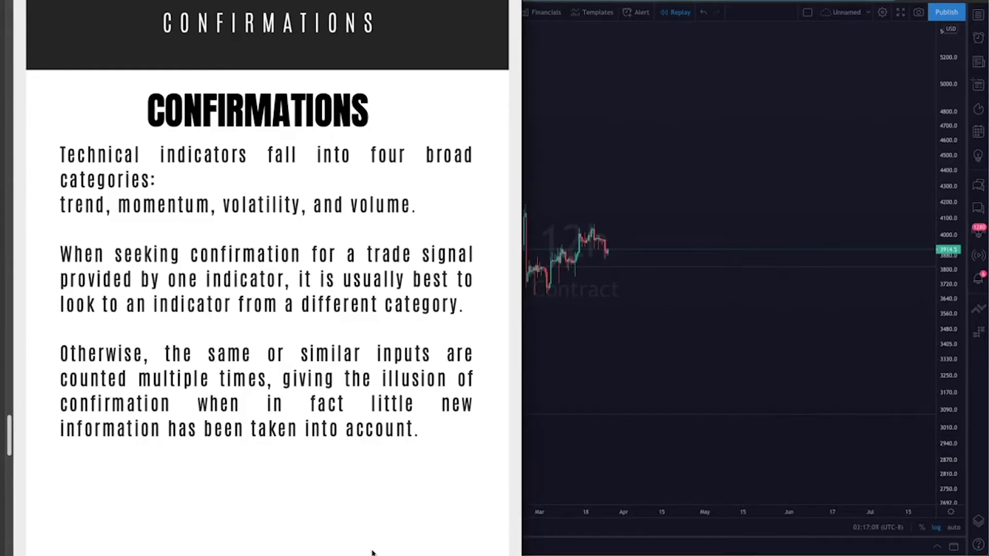
key("Right")
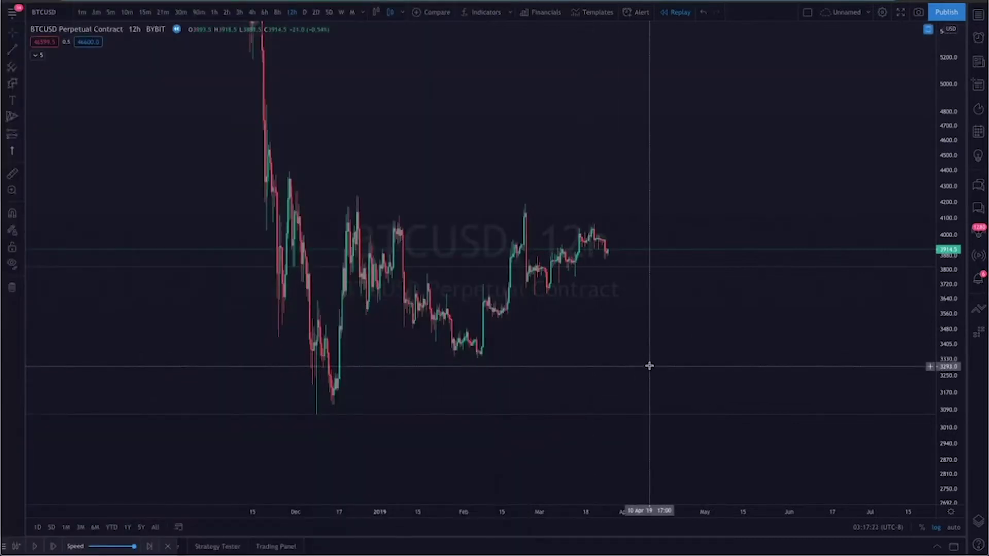
Step: Examine the BTCUSD 12-hour price swings from the November 2018 drop through late March 2019
scroll(420, 355, "up", 3)
left_click_drag(419, 355, 591, 379)
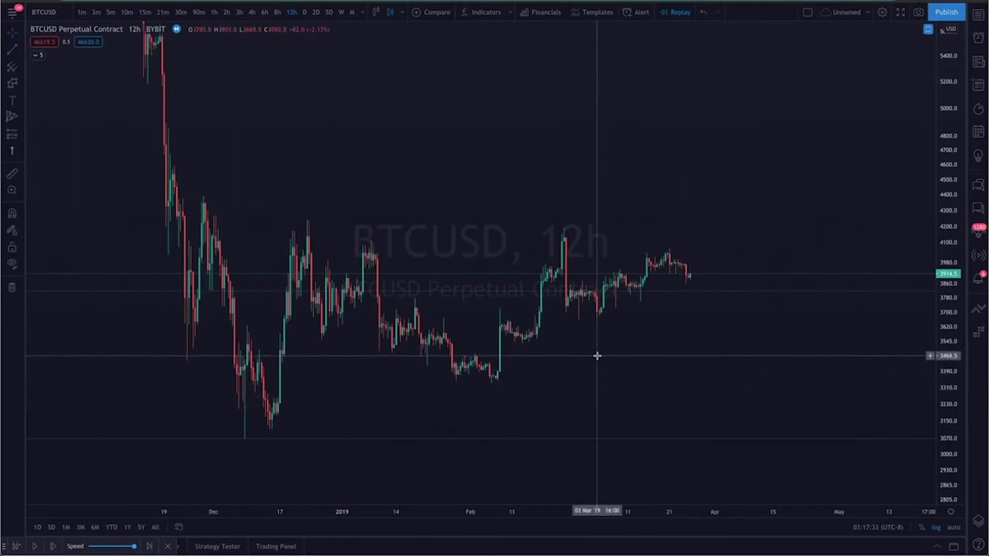
scroll(550, 309, "left", 3)
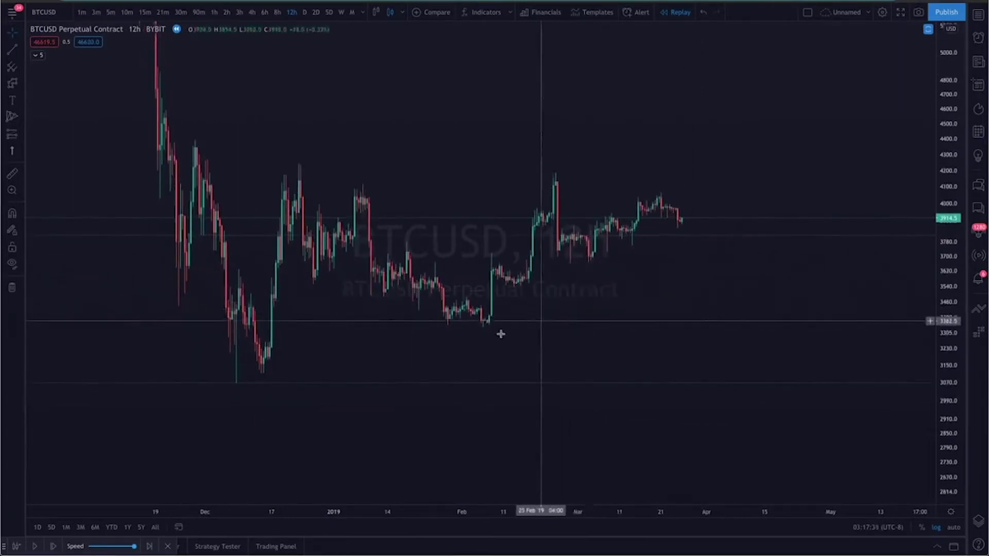
scroll(287, 101, "left", 8)
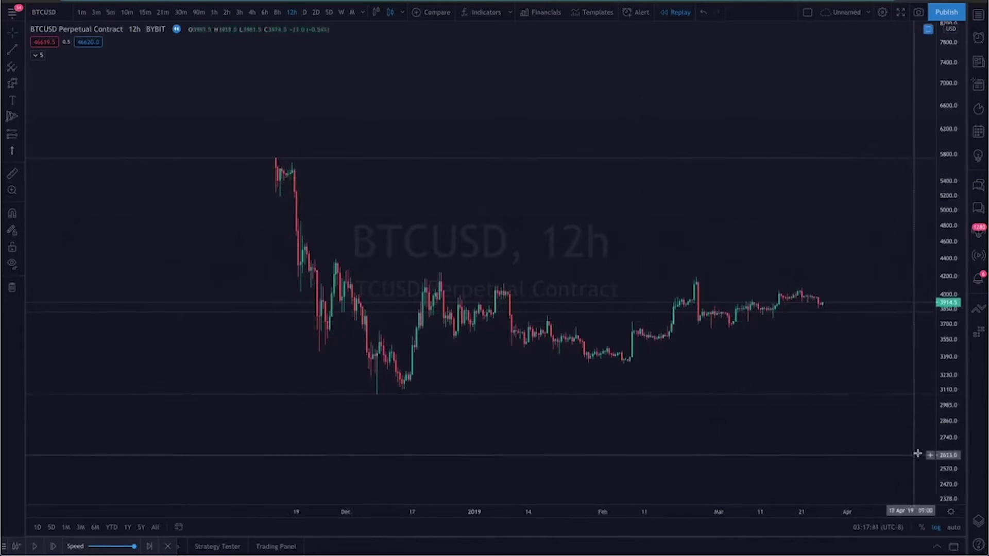
left_click_drag(942, 456, 766, 261)
left_click_drag(611, 319, 575, 276)
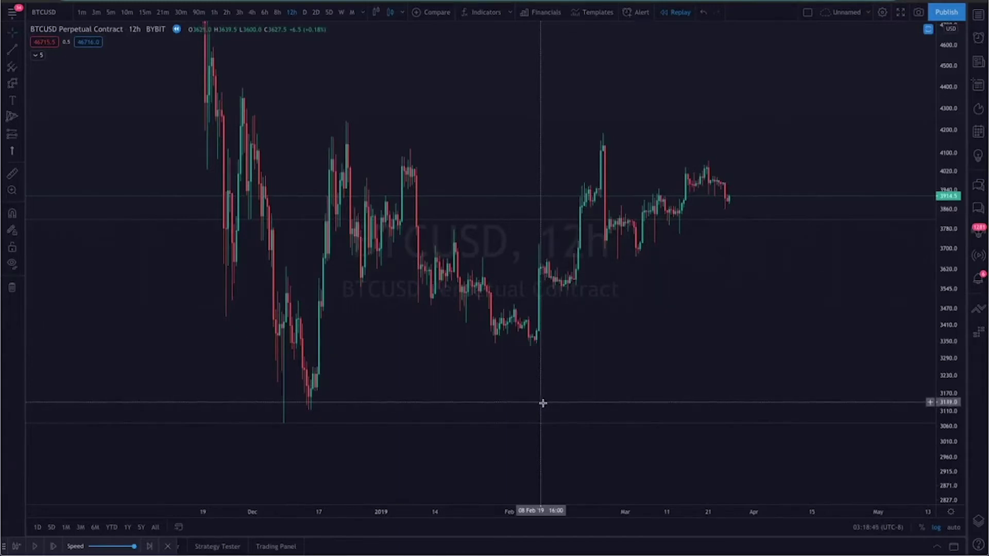
scroll(542, 402, "up", 1)
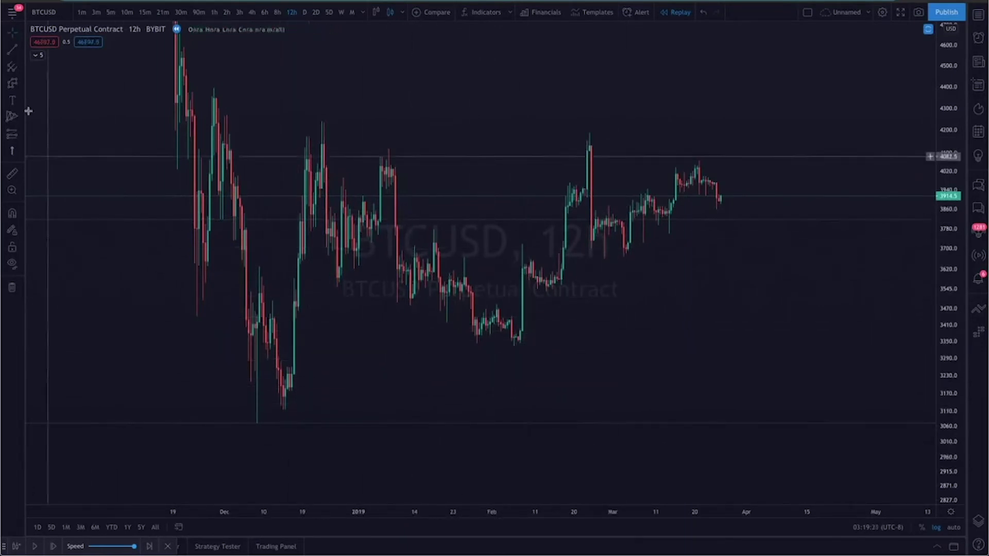
Step: Draw a horizontal trend line along the highs at about 4161, from 20 December 2018 to 1 April 2019
left_click(13, 51)
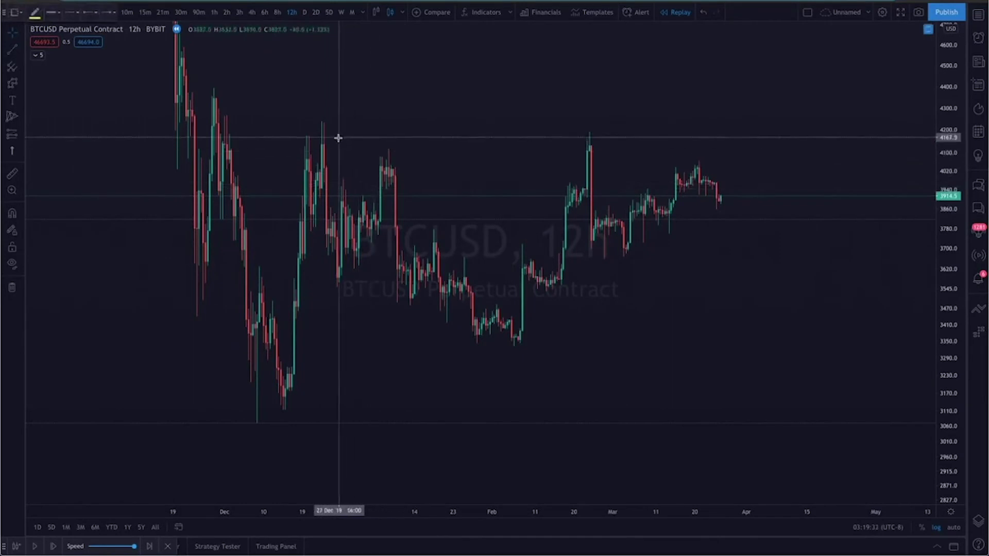
left_click(306, 138)
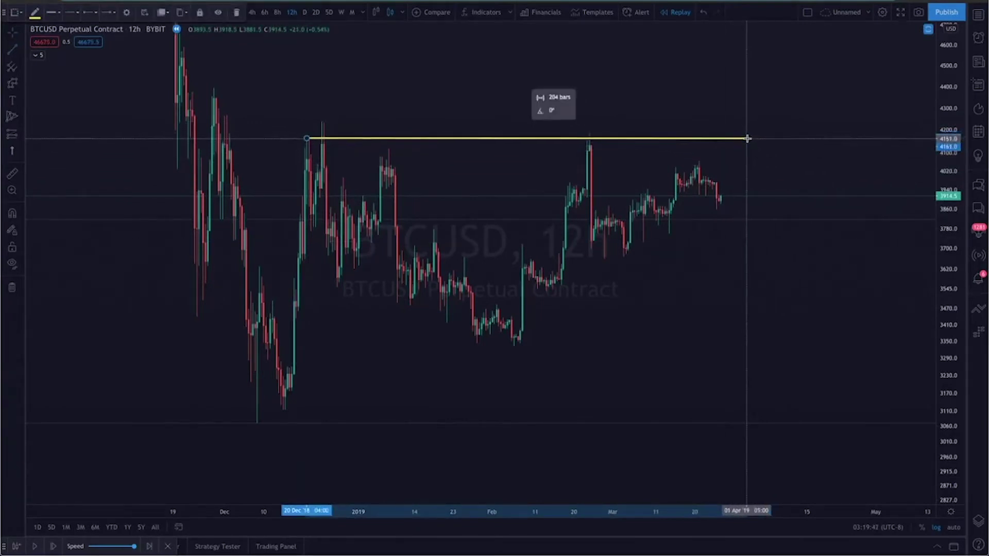
left_click(746, 139)
Step: Extend the start of the horizontal resistance line back to 2 December 2018, keeping it level at about 4161
left_click_drag(704, 314, 547, 303)
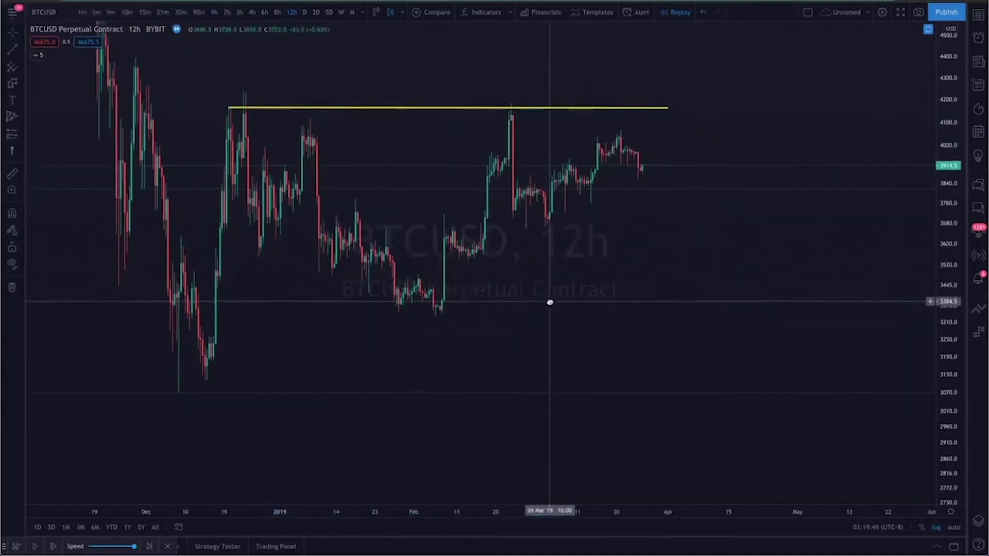
left_click_drag(465, 305, 483, 347)
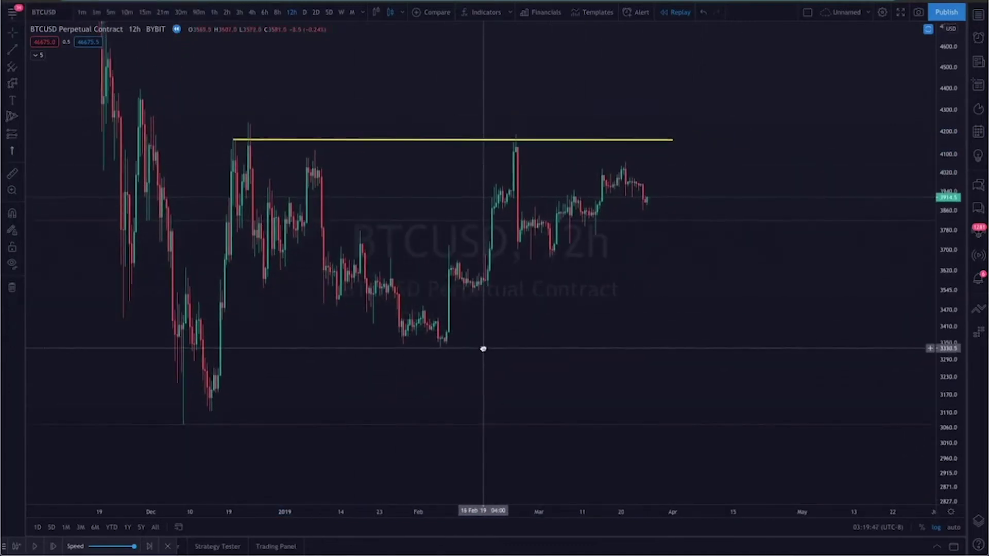
scroll(443, 330, "down", 1)
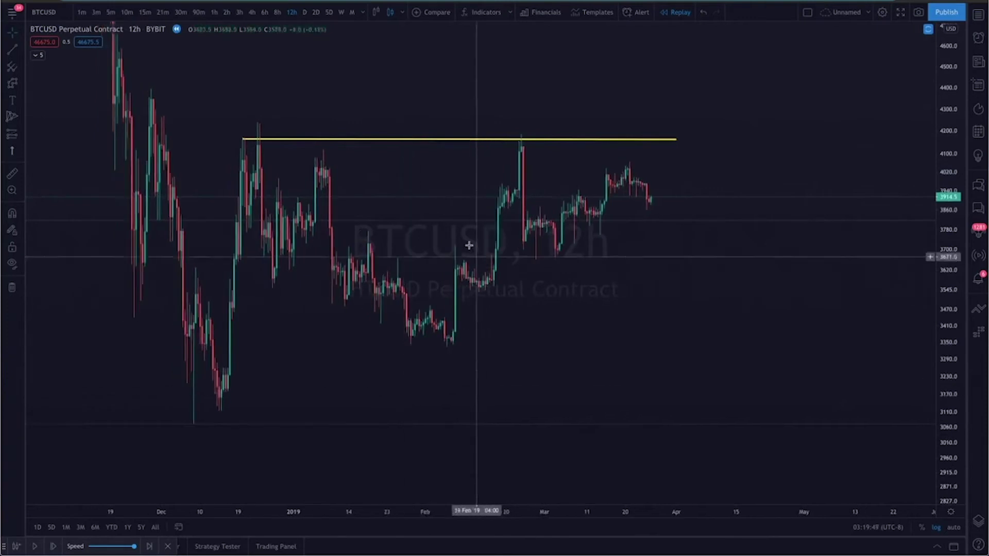
scroll(400, 251, "up", 1)
left_click_drag(294, 232, 403, 230)
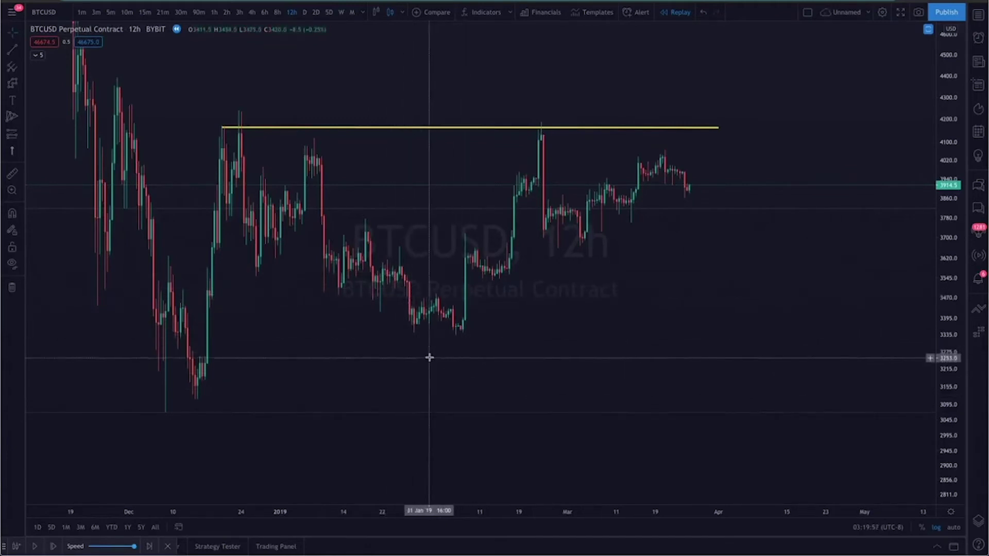
left_click_drag(459, 342, 360, 316)
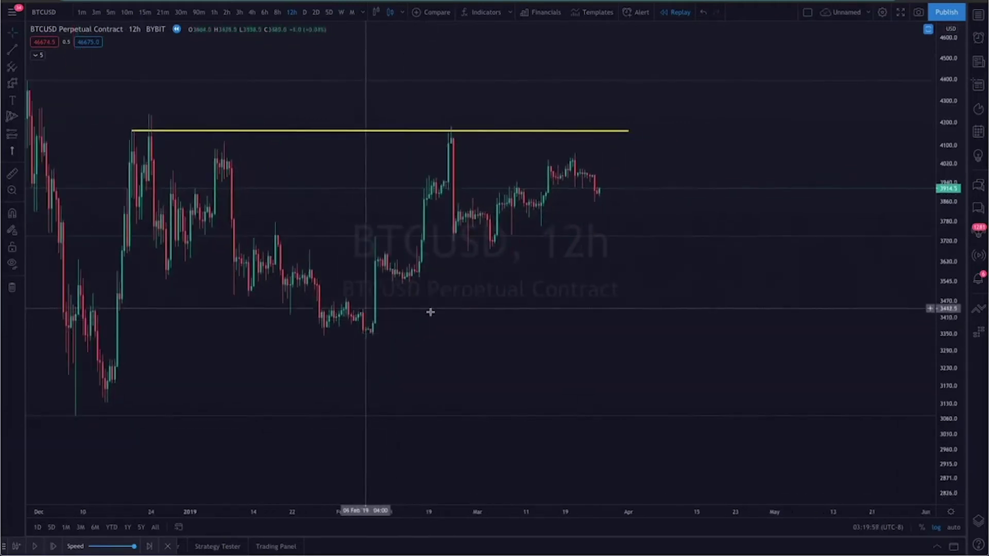
left_click_drag(403, 353, 456, 334)
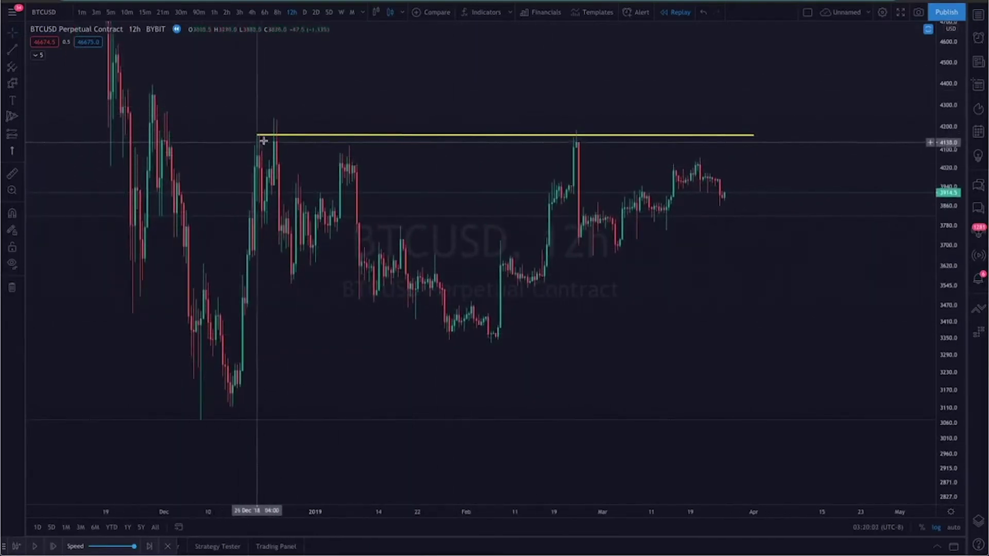
left_click_drag(257, 136, 169, 135)
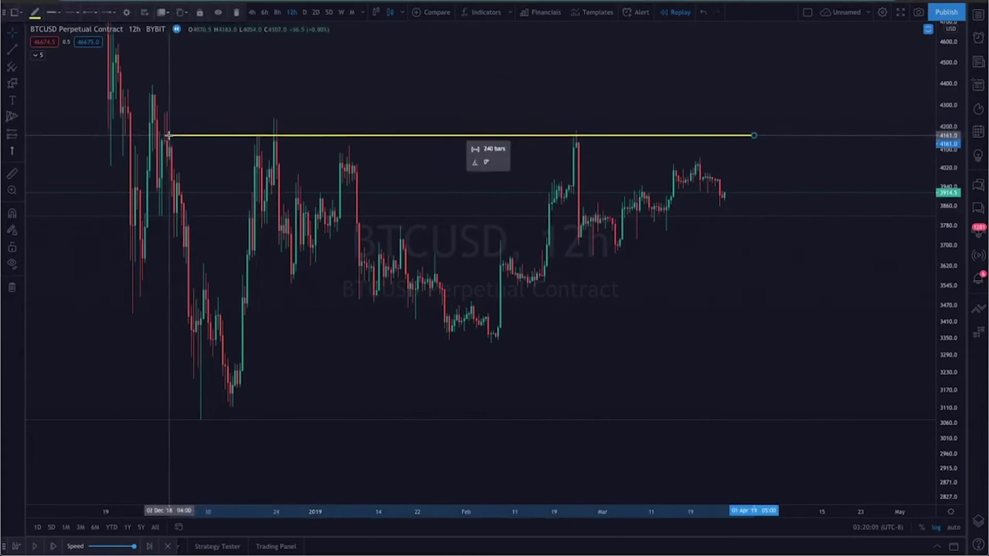
left_click(474, 308)
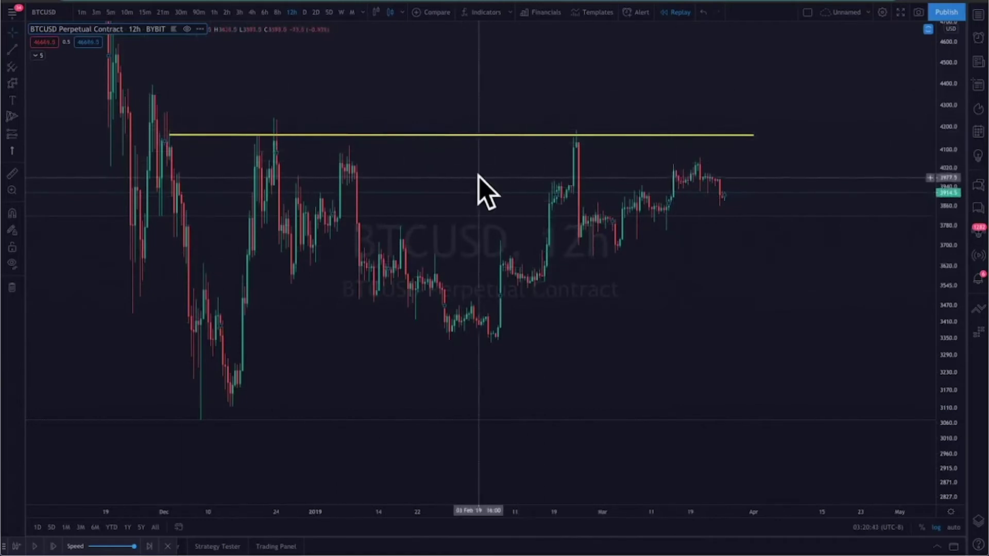
Step: Draw a rising trend line from the 6 February 2019 low at about 3325 to about 4052 on 9 April 2019
left_click_drag(580, 331, 508, 324)
left_click_drag(267, 256, 386, 366)
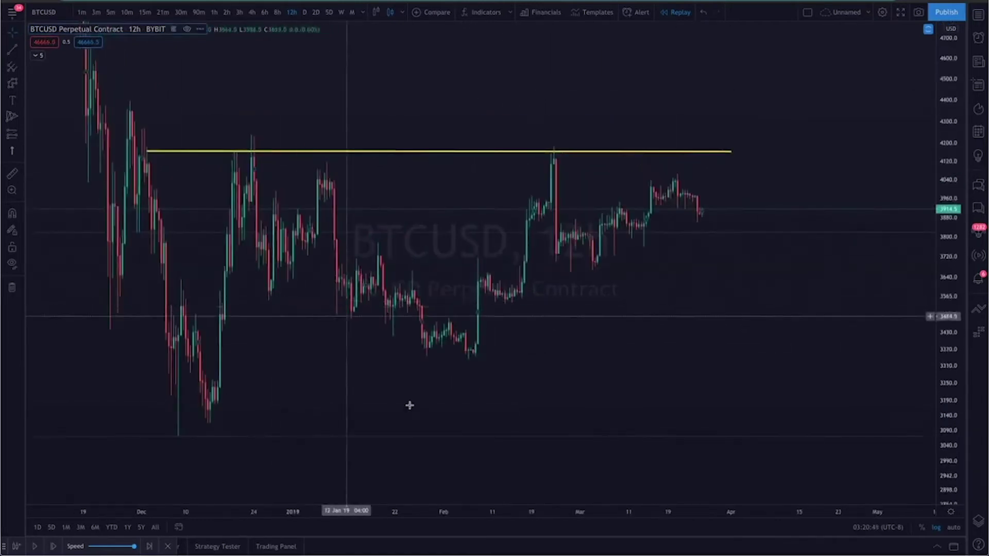
left_click_drag(380, 440, 348, 411)
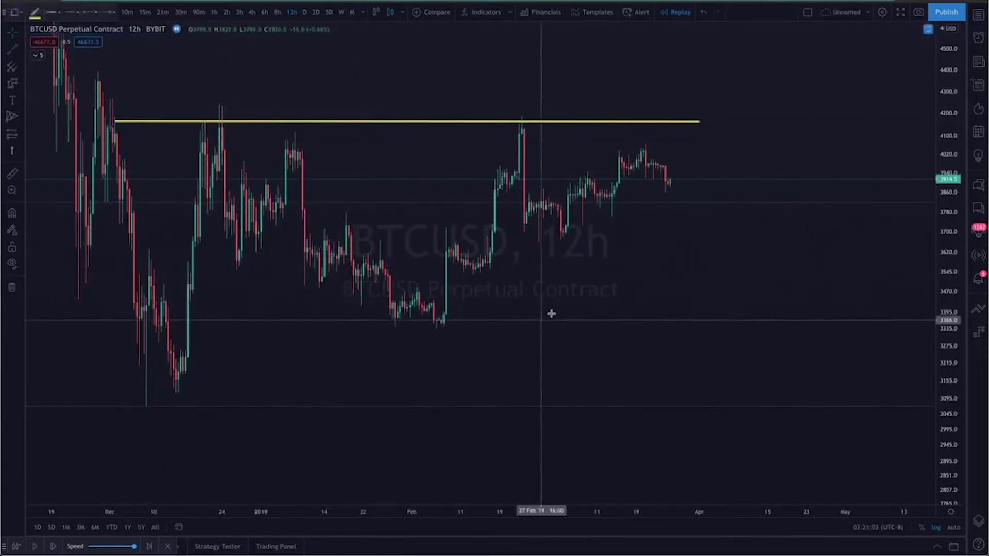
left_click(437, 331)
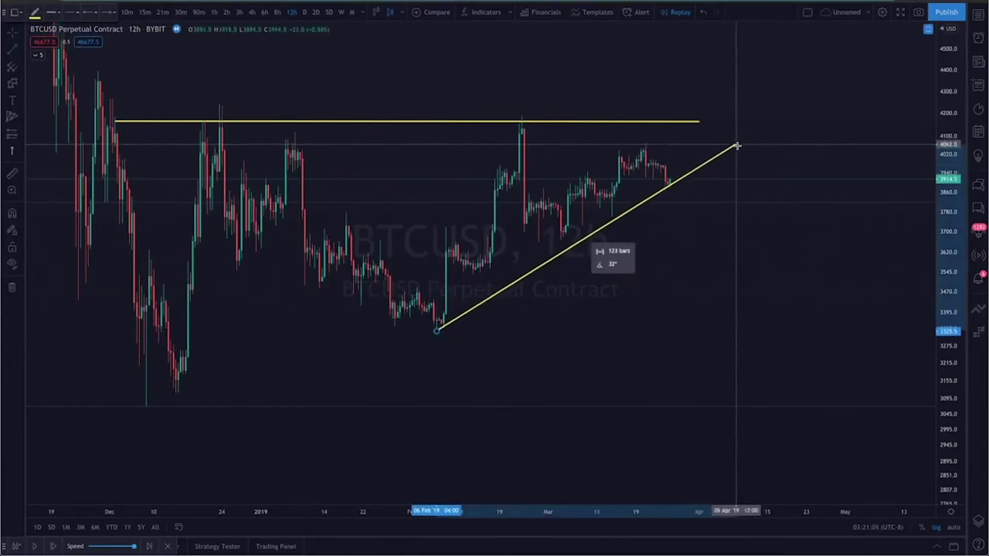
left_click(738, 147)
Step: Anchor the rising trend line at the 8 December 2018 low and set its far end to about 3951 on 4 April 2019
left_click_drag(436, 331, 144, 406)
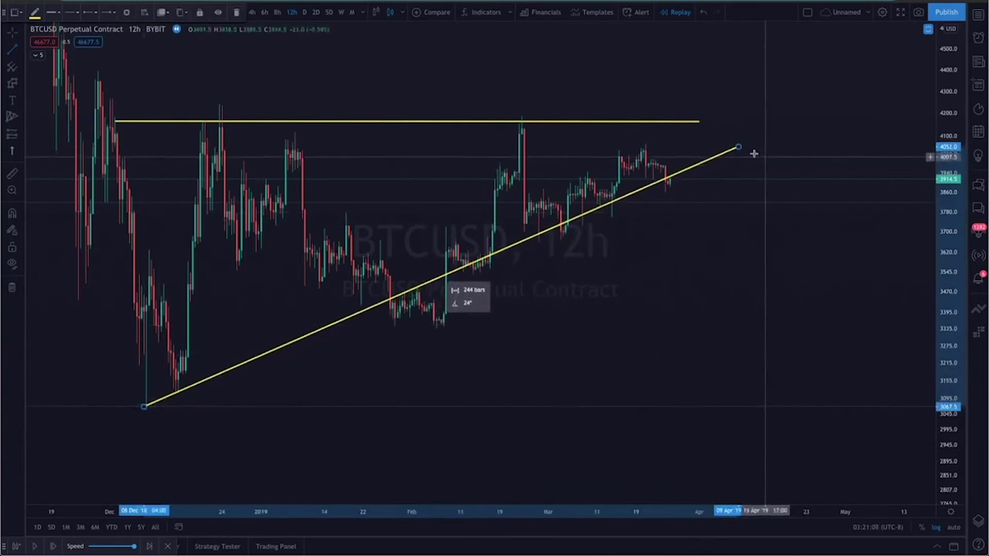
left_click_drag(739, 148, 765, 244)
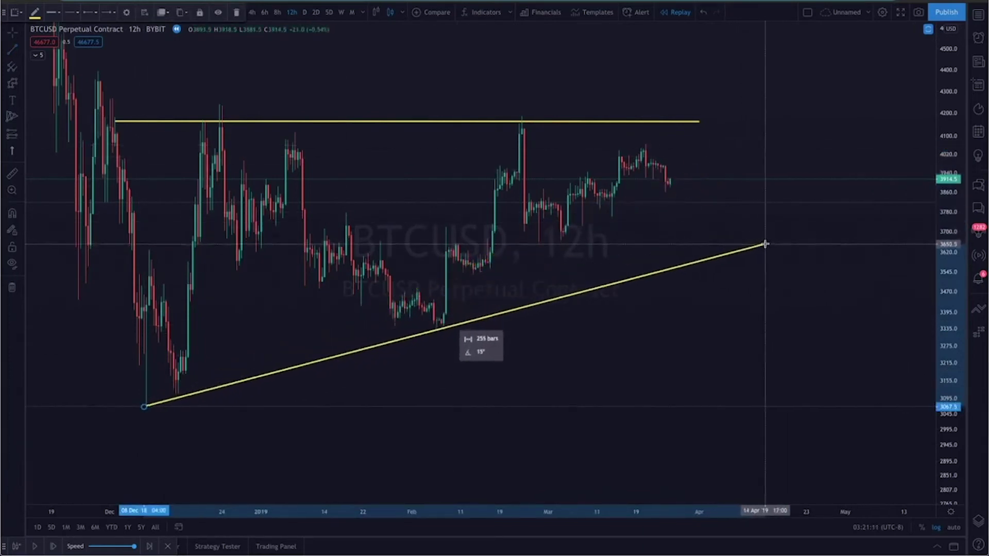
left_click_drag(766, 243, 713, 169)
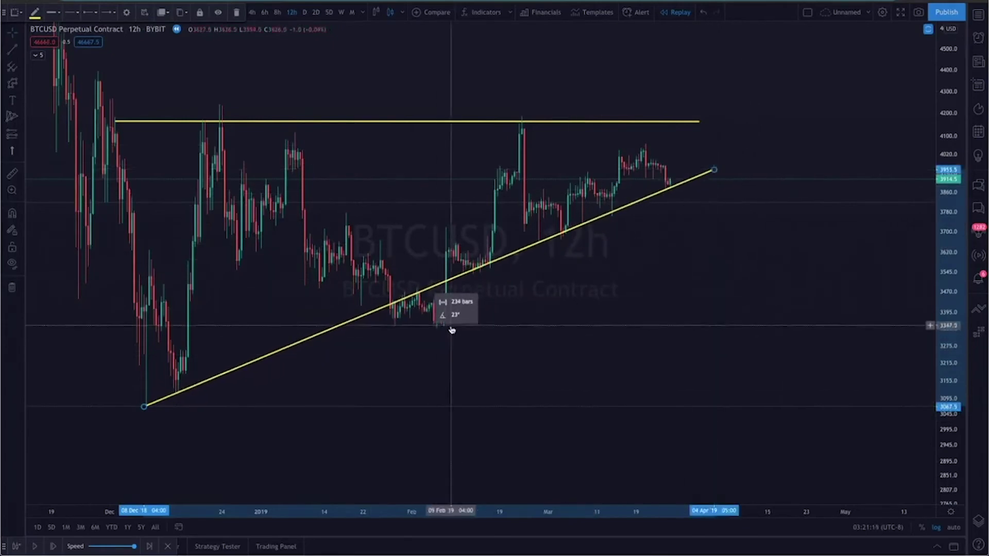
Step: Move the rising line's start to about 2878 on 20 December 2018, so it runs beneath the February and March lows
left_click_drag(143, 407, 204, 467)
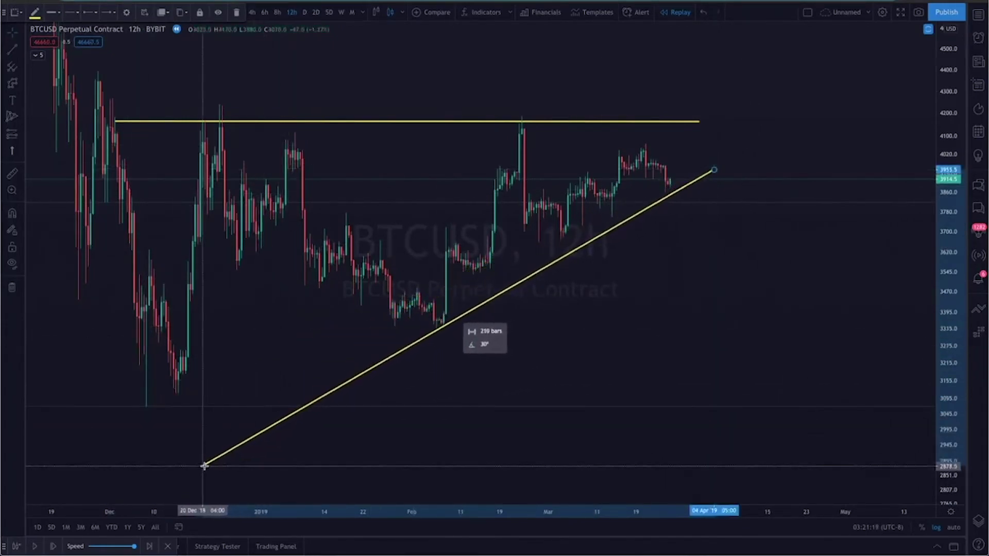
left_click(126, 344)
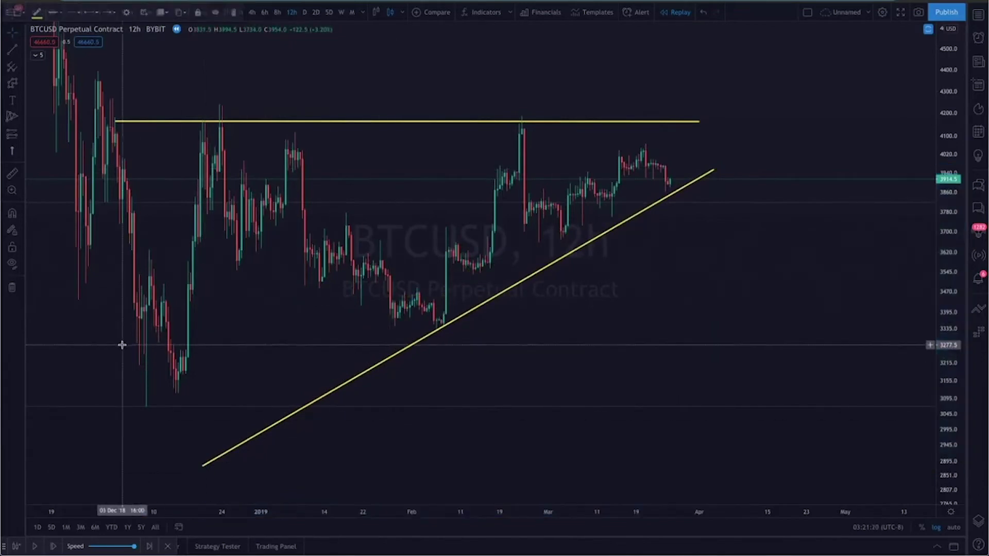
left_click(323, 387)
left_click_drag(713, 170, 709, 169)
left_click(541, 333)
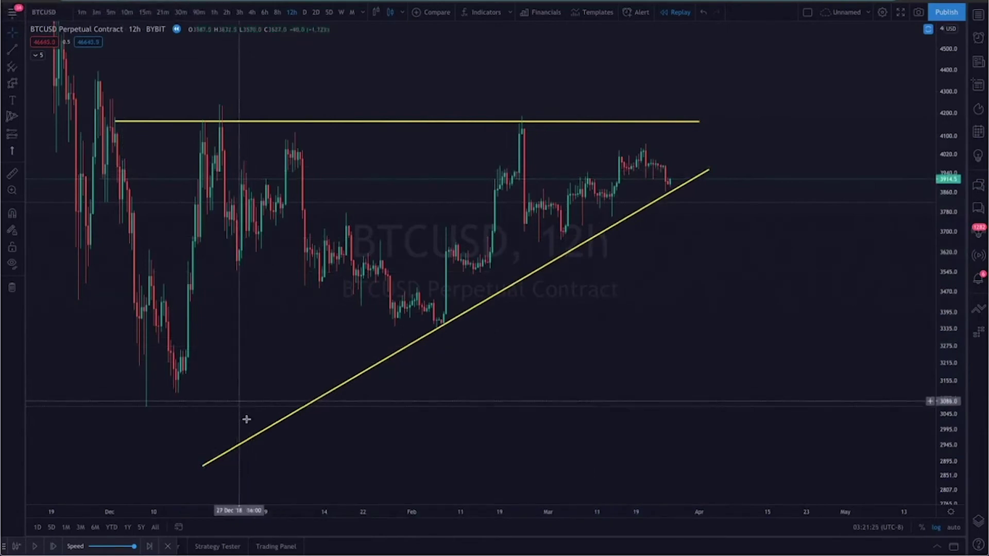
Step: Place a Triangle Pattern with A at the 20 December high, B at the 6 February low, C at the 24 February high and D at the 25 March low
left_click(21, 117)
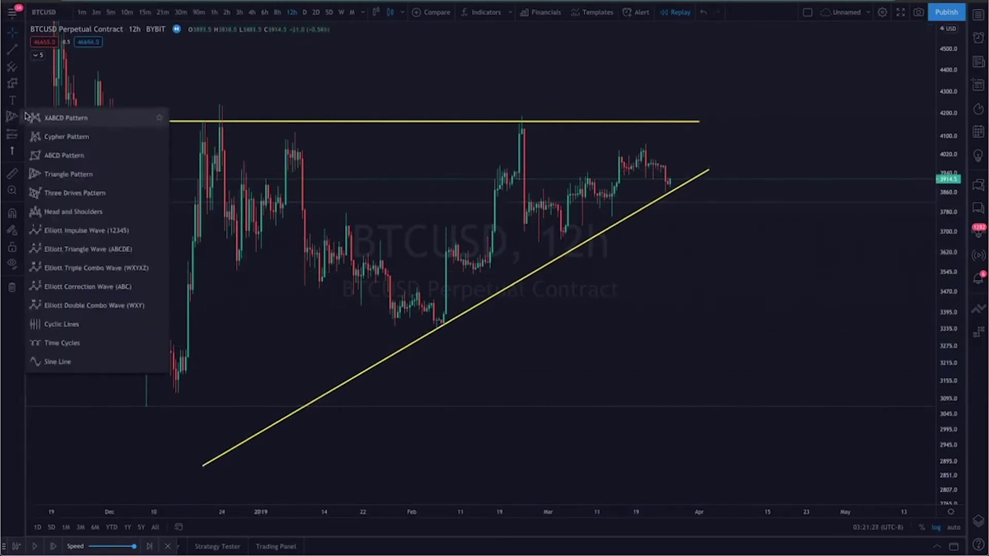
left_click(70, 175)
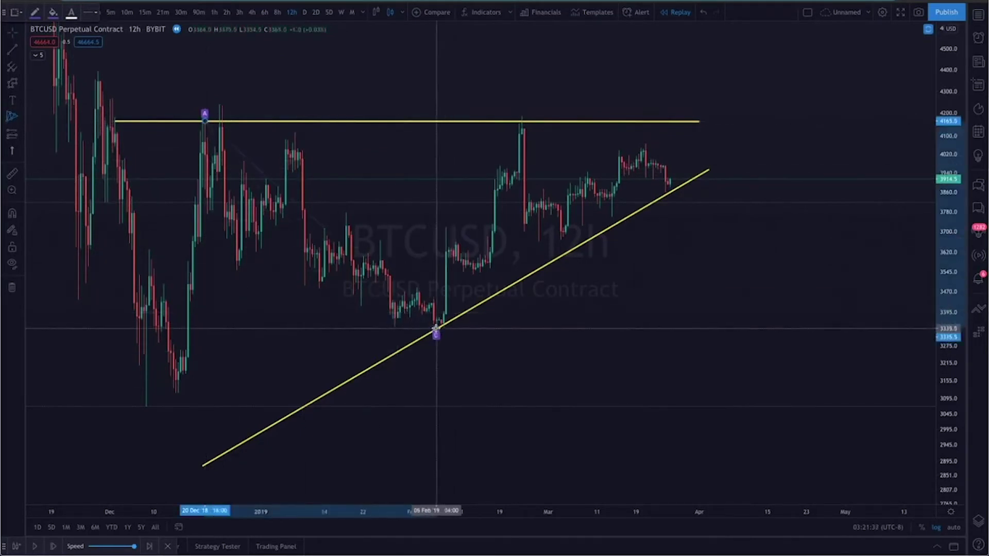
left_click(524, 117)
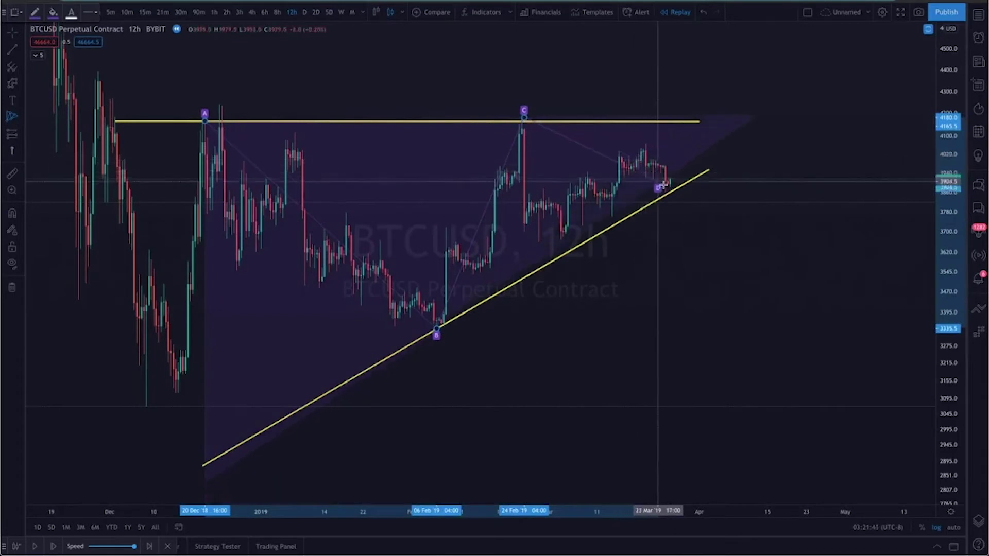
left_click(666, 194)
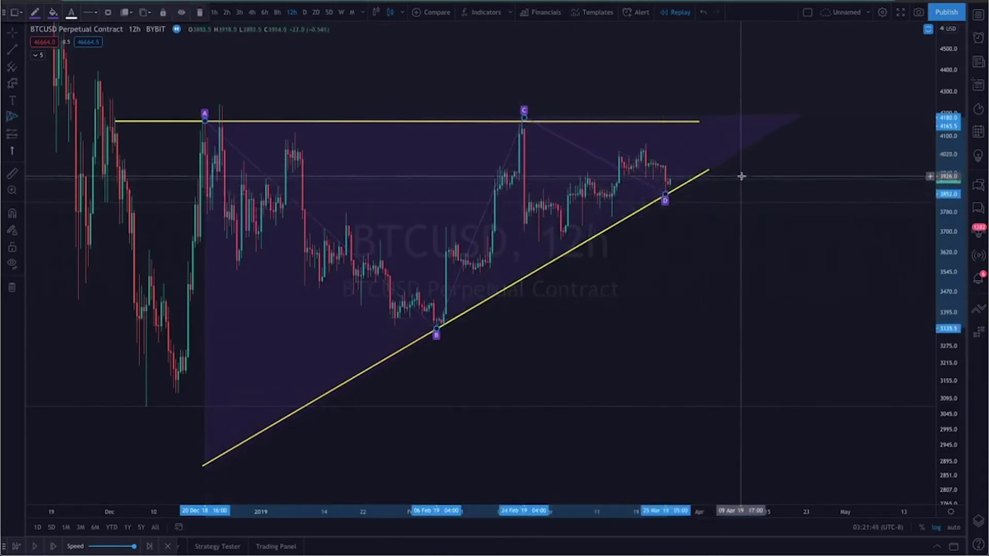
Step: Align the upper trend line with the triangle's top edge, starting at point A and ending at about 4184 on 1 April 2019
left_click_drag(699, 121, 702, 116)
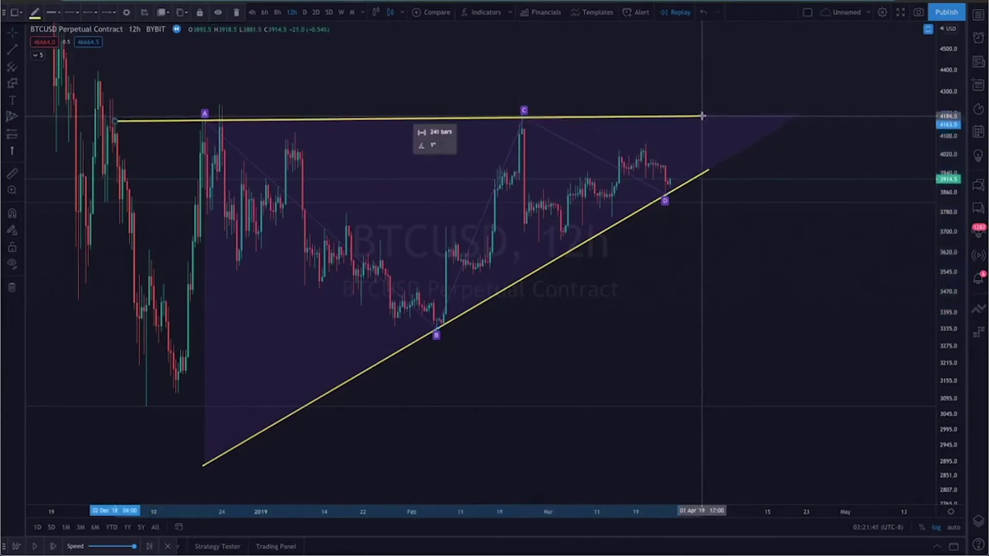
left_click_drag(116, 119, 269, 126)
Step: Extend both yellow trend lines to the triangle's apex and fine-tune the end of the rising line there
left_click_drag(563, 397, 503, 340)
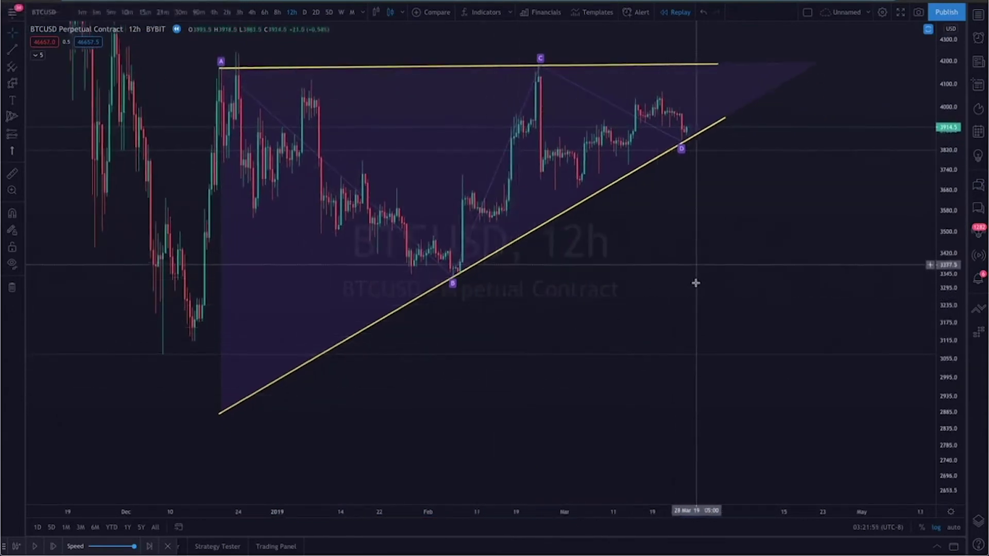
left_click(721, 156)
left_click_drag(720, 156, 814, 101)
left_click_drag(719, 105, 812, 102)
left_click(734, 247)
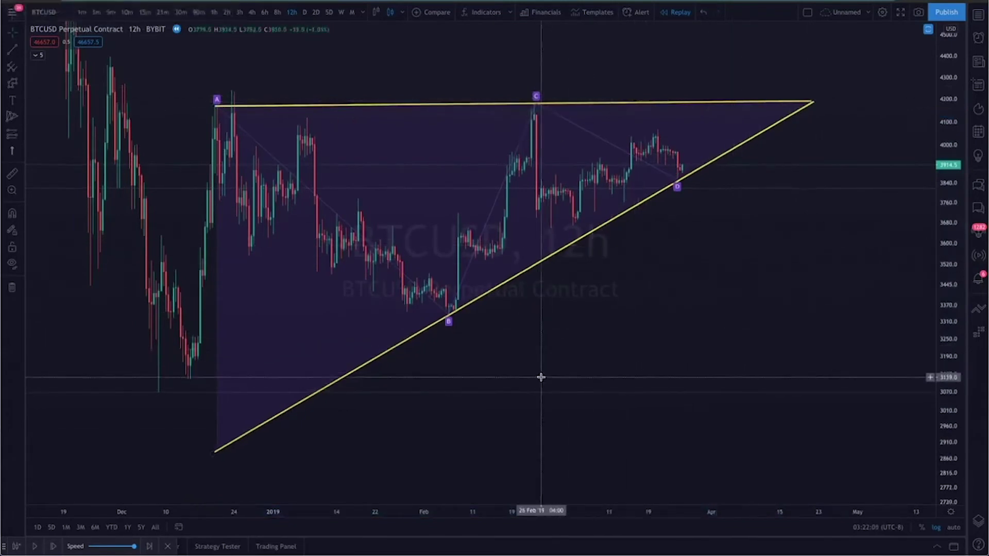
left_click_drag(613, 377, 574, 397)
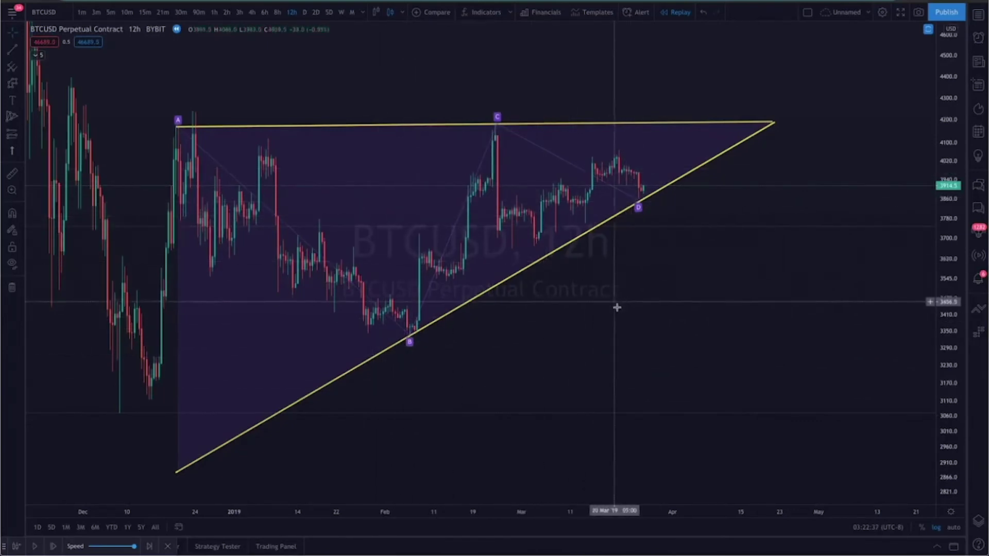
left_click_drag(775, 128, 771, 122)
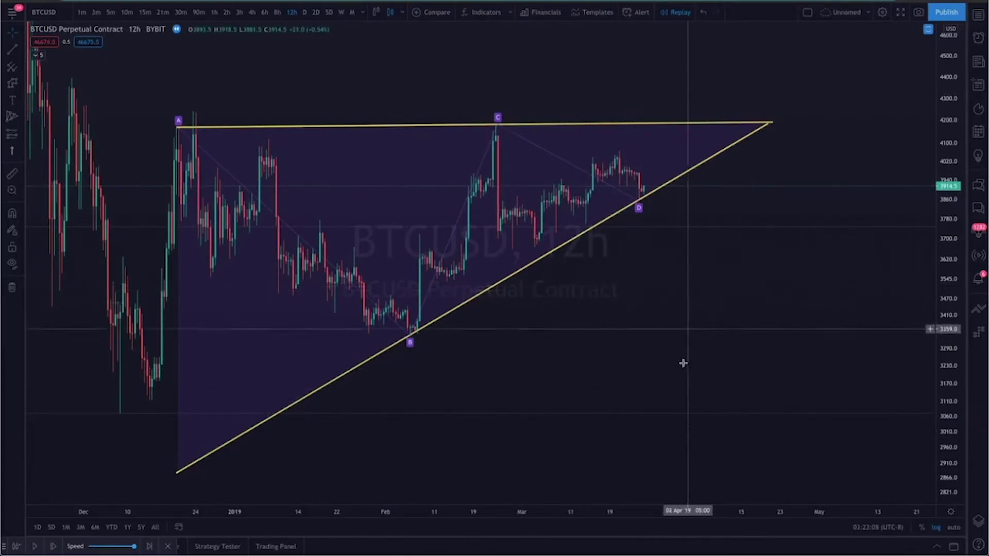
Step: Restore the indicator panes below the price chart and stretch the MACD and stochastic scales to examine the latest readings
double_click(687, 387)
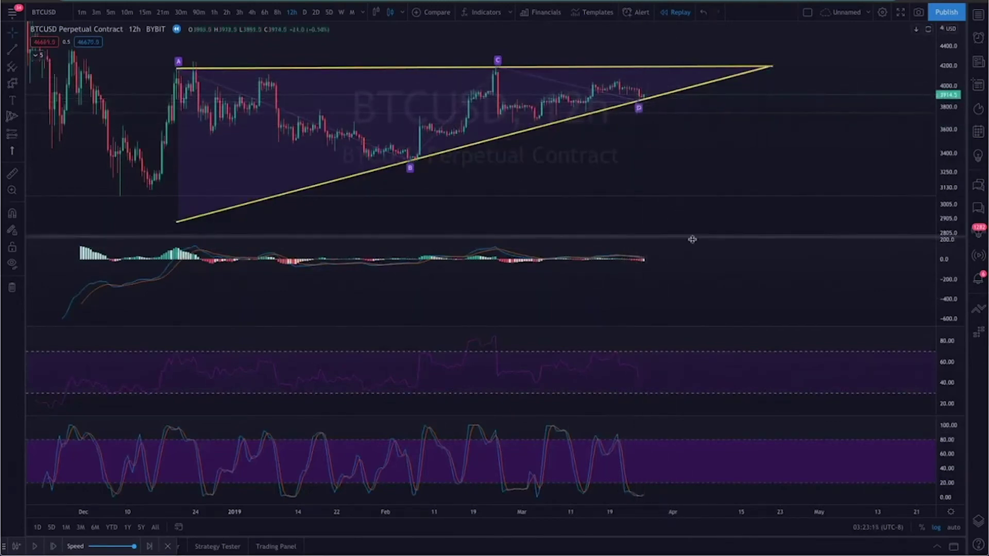
left_click_drag(691, 289, 675, 379)
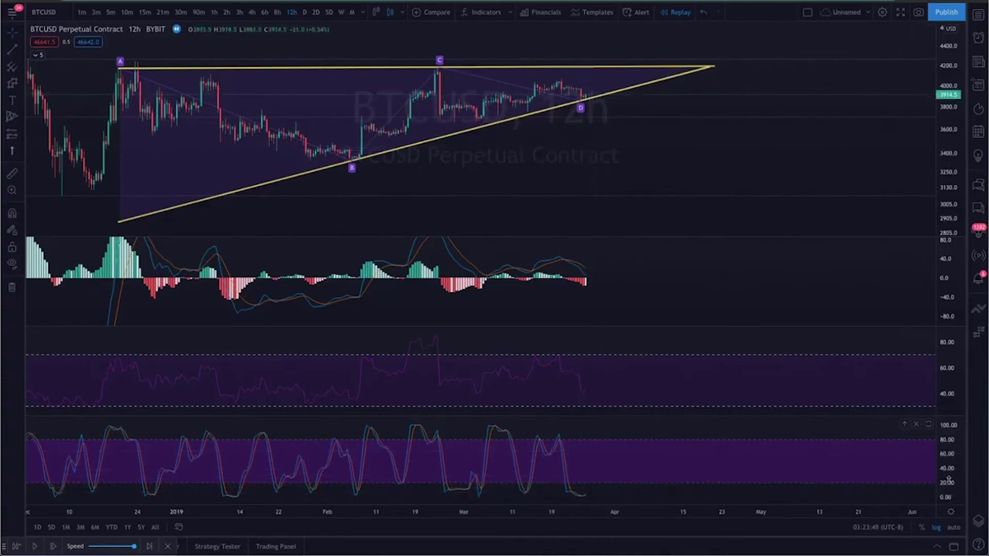
left_click_drag(948, 486, 938, 444)
left_click_drag(784, 481, 370, 422)
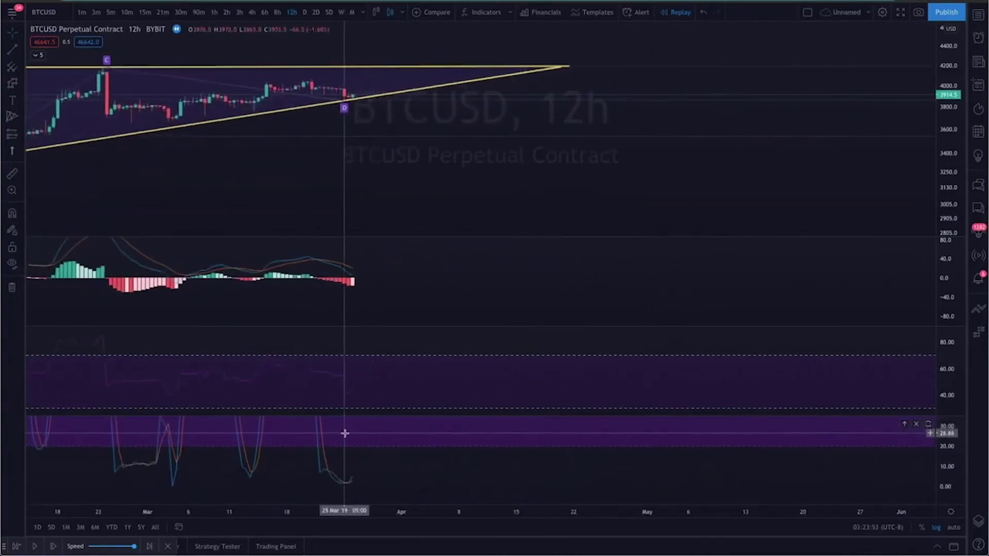
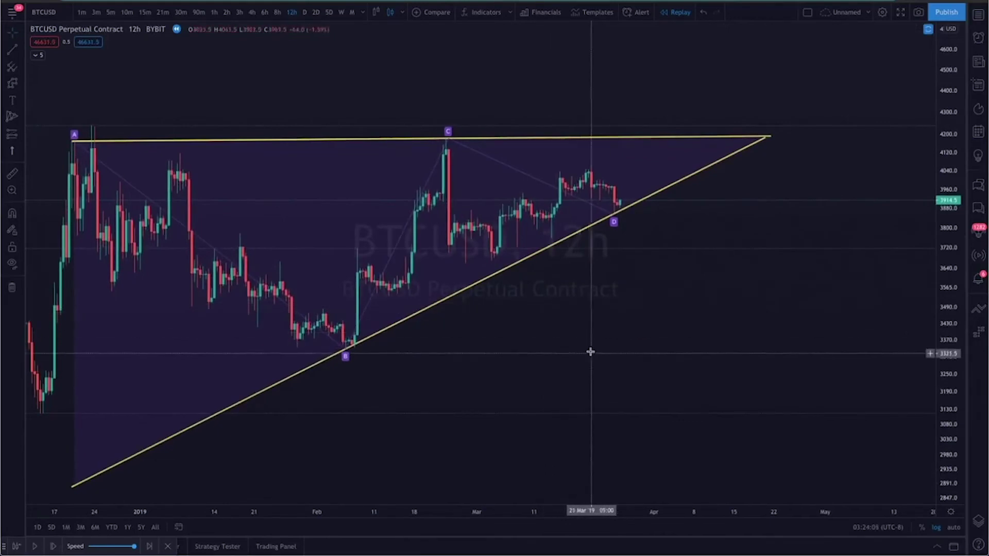
Step: Fine-tune the rising yellow line's end at the triangle's apex, at about 4183 on 21 April 2019
left_click_drag(773, 154, 781, 159)
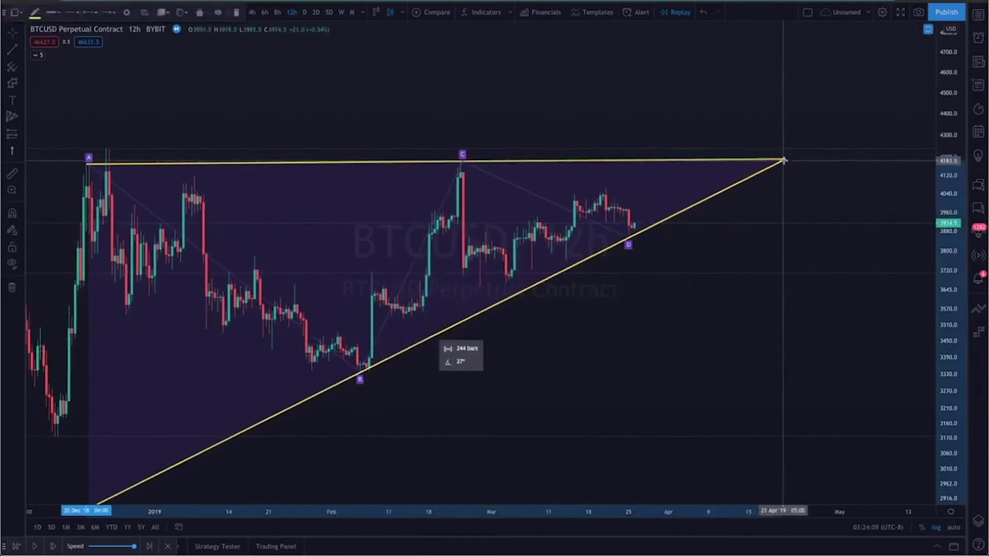
left_click_drag(683, 353, 655, 293)
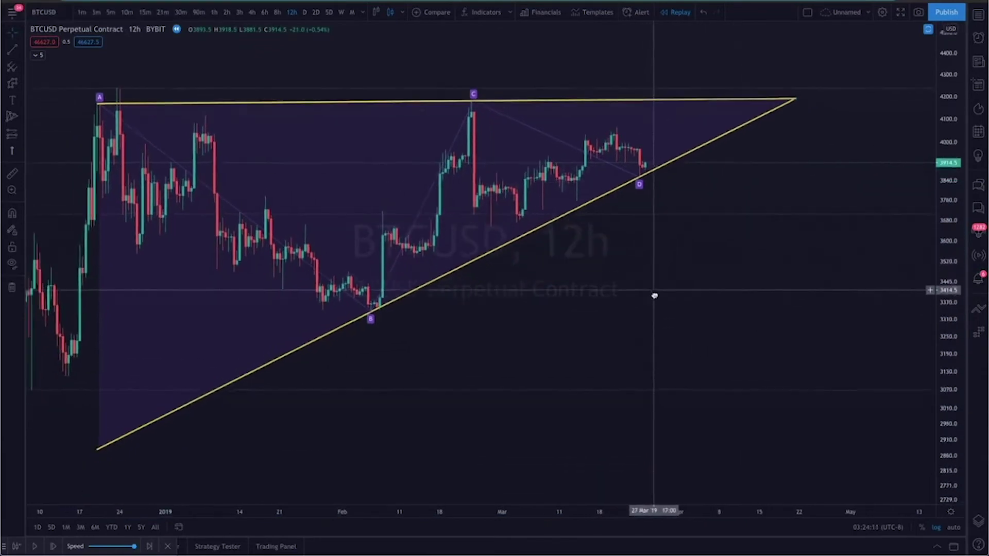
scroll(726, 291, "down", 2)
left_click_drag(726, 349, 729, 371)
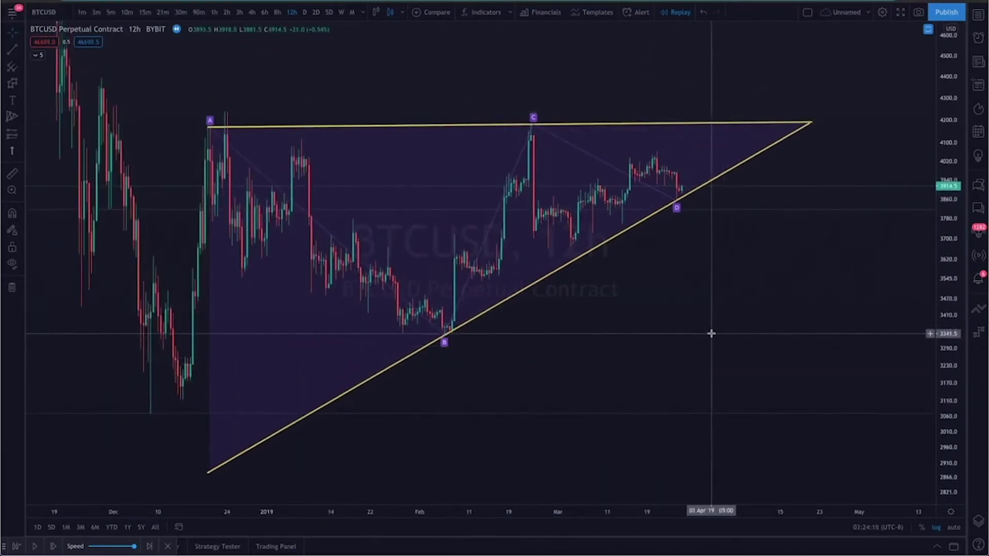
left_click_drag(711, 312, 680, 323)
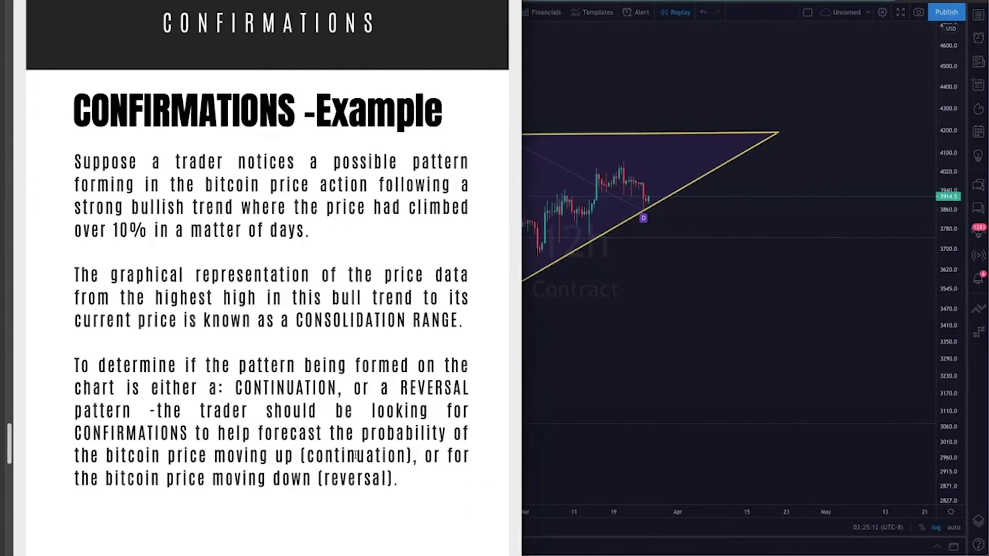
Step: Return from the Confirmations document to the BTCUSD chart and examine the triangle with the indicator panes and with price alone
left_click(561, 381)
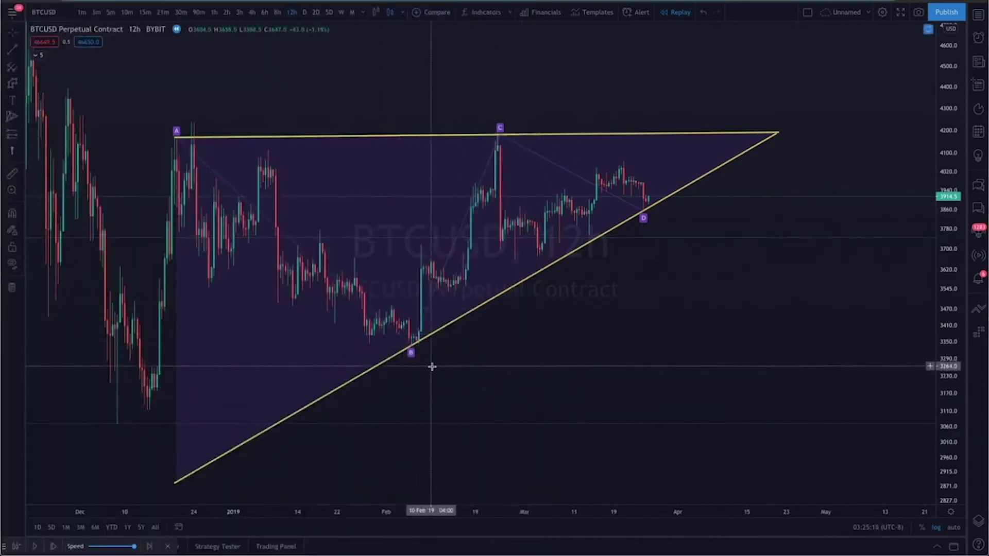
left_click_drag(503, 420, 503, 412)
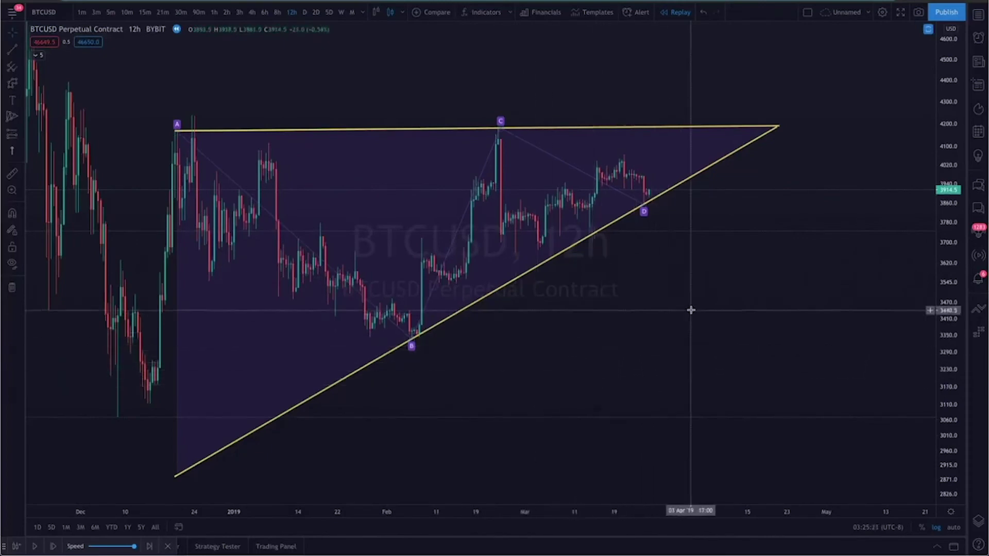
left_click_drag(693, 309, 649, 344)
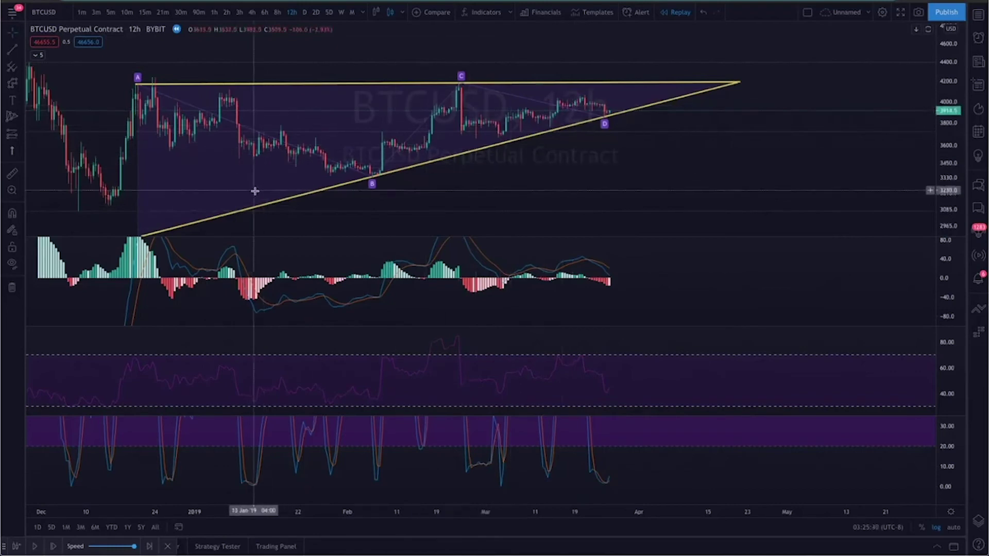
double_click(605, 188)
left_click_drag(663, 302, 690, 333)
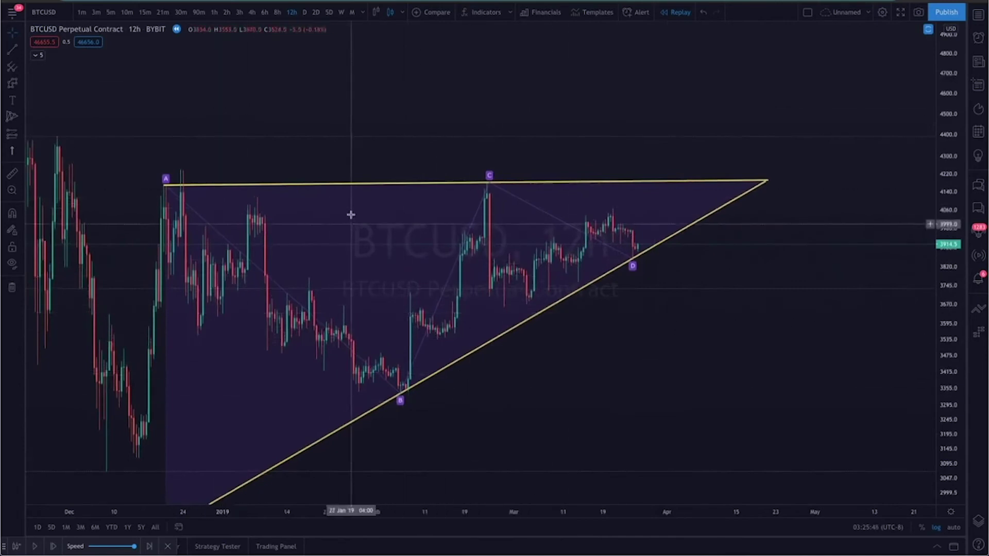
left_click_drag(306, 177, 344, 153)
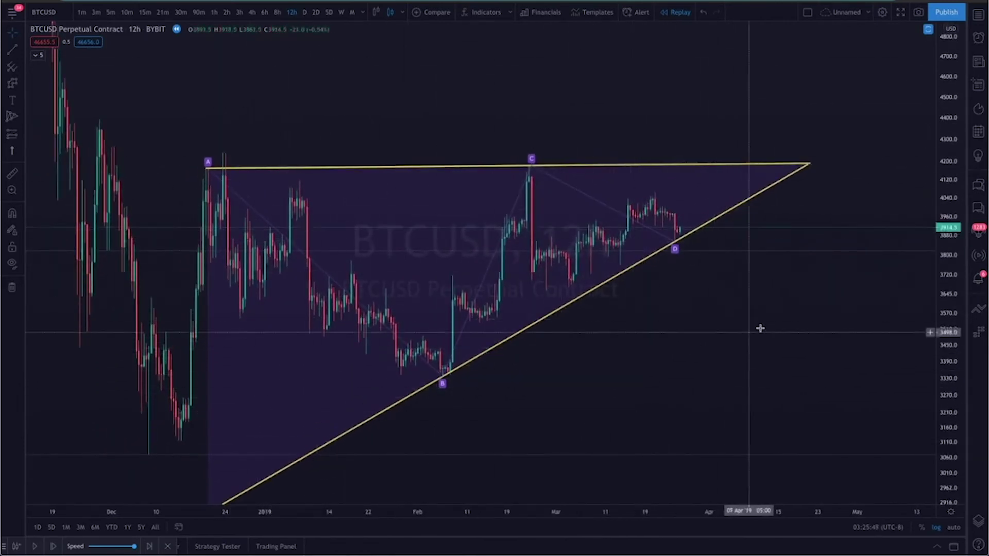
left_click_drag(760, 328, 737, 332)
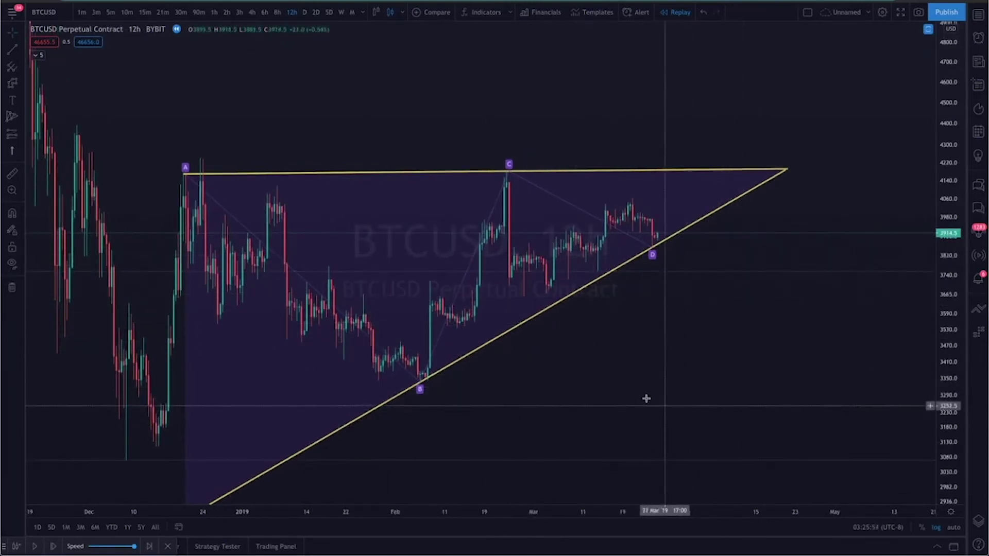
left_click_drag(708, 393, 709, 399)
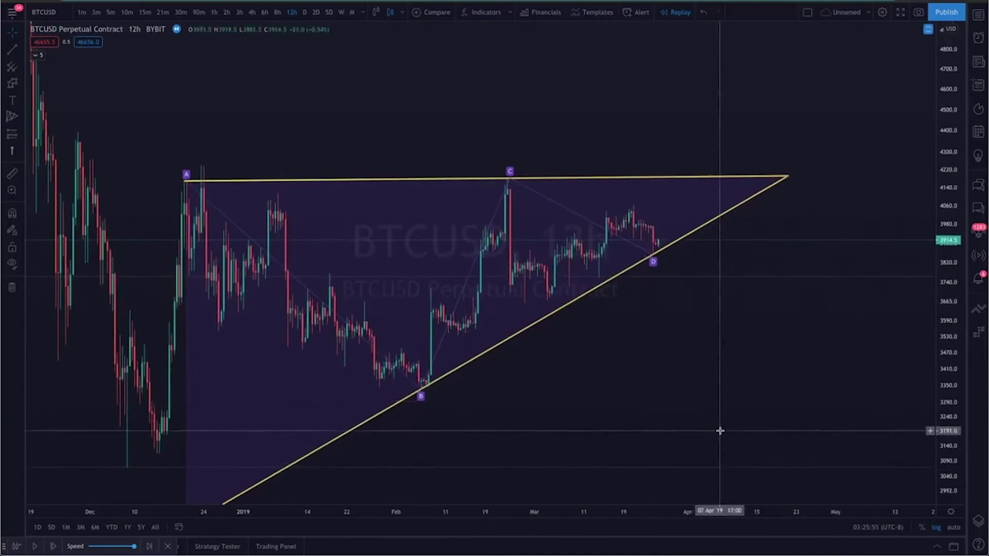
left_click_drag(669, 370, 638, 375)
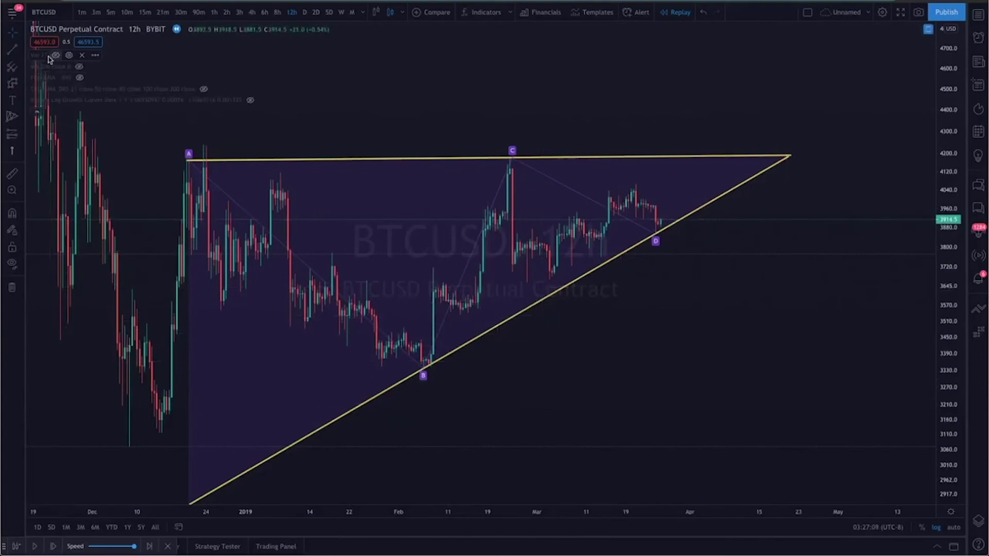
Step: Show the Vol 21 and Fibo EMA indicators on the price chart and collapse the indicator list
left_click(55, 55)
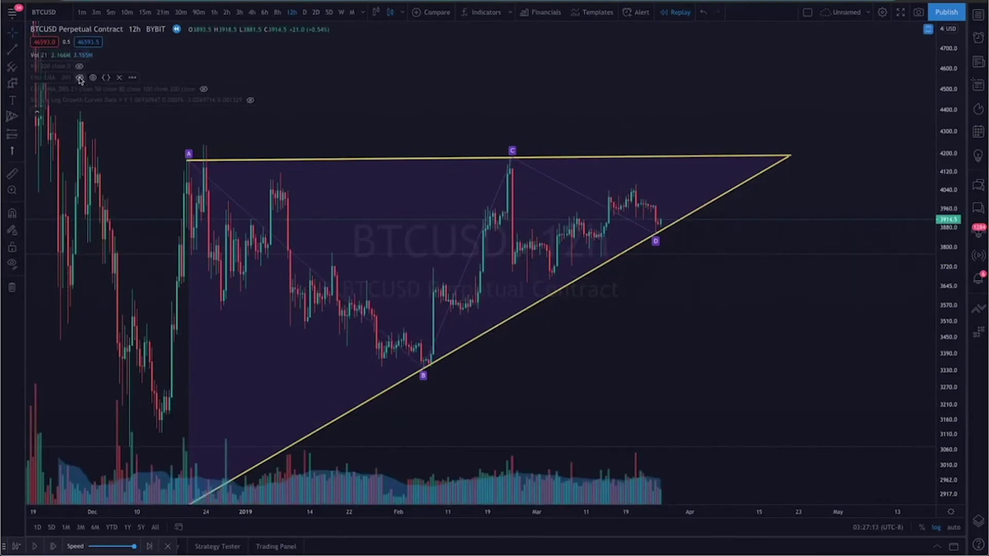
left_click(80, 78)
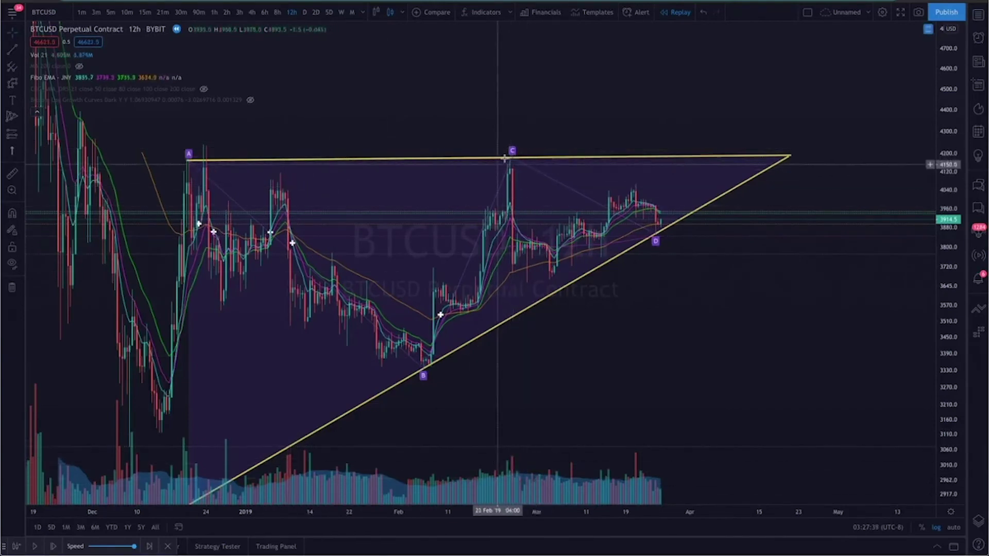
left_click_drag(485, 177, 513, 155)
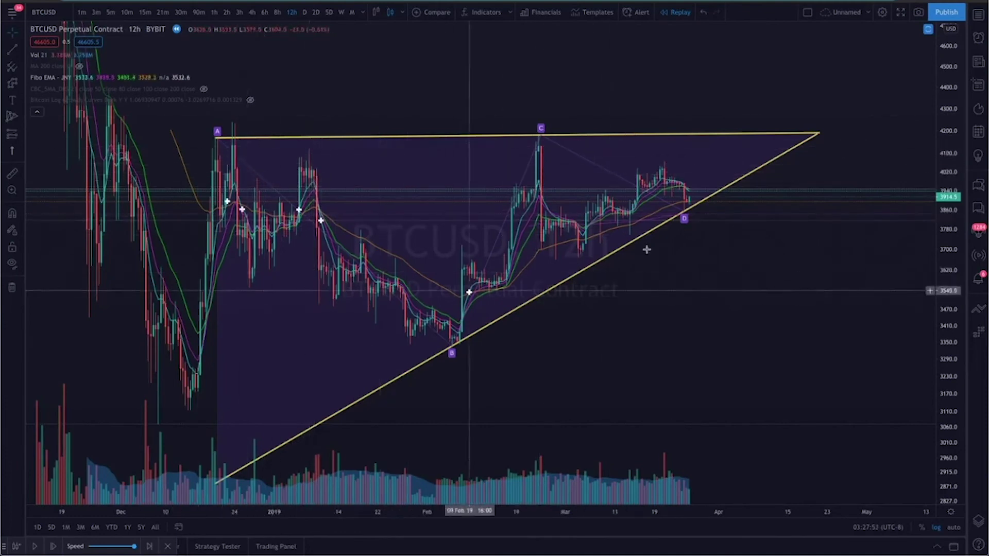
left_click_drag(718, 303, 648, 326)
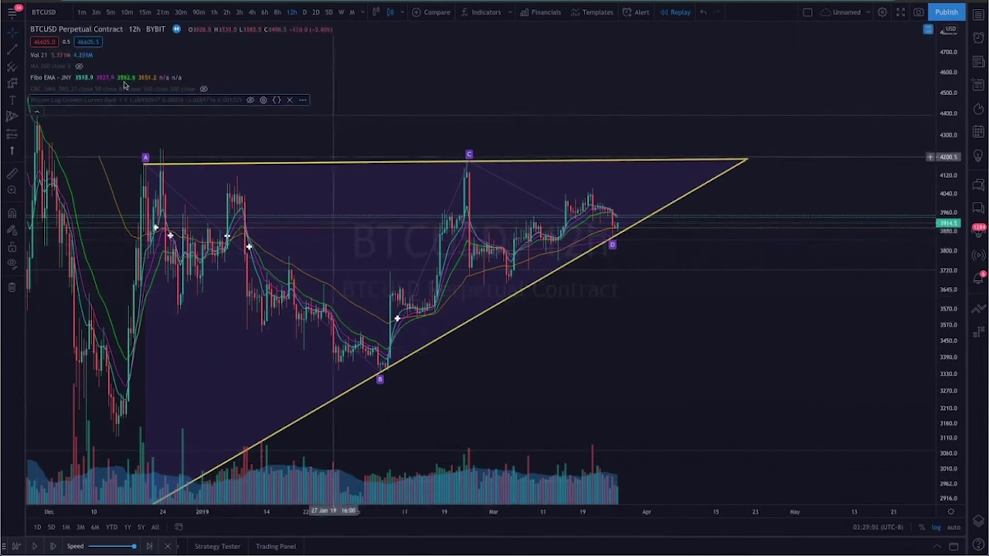
left_click(34, 112)
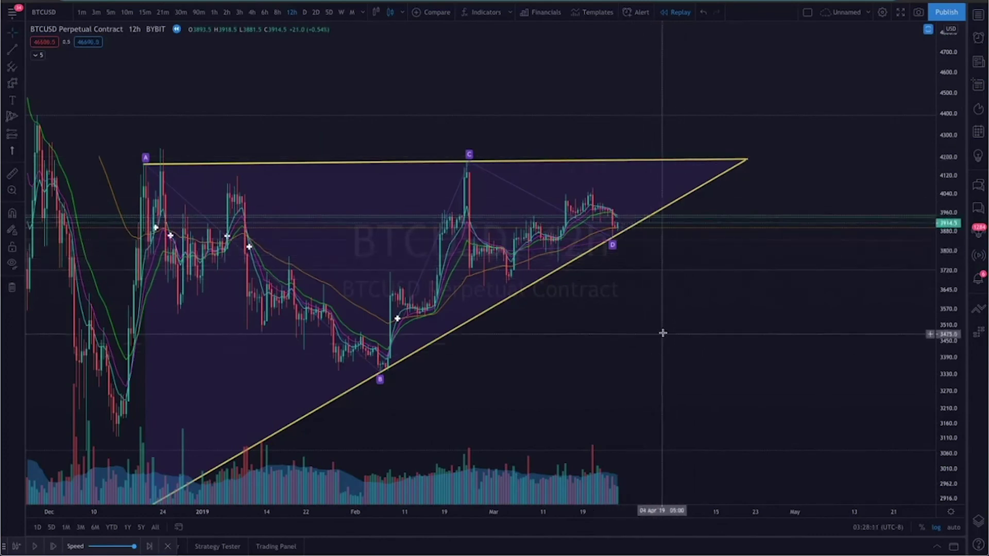
Step: Play the bar replay forward past the triangle's upper trend line and pause it in early April 2019
left_click_drag(652, 366, 658, 353)
scroll(755, 353, "down", 2)
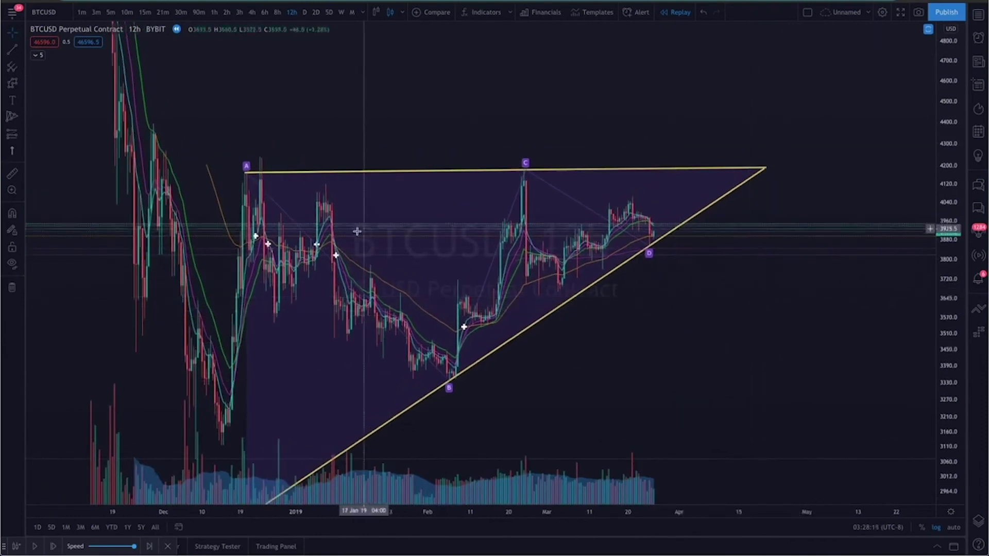
left_click_drag(671, 323, 632, 337)
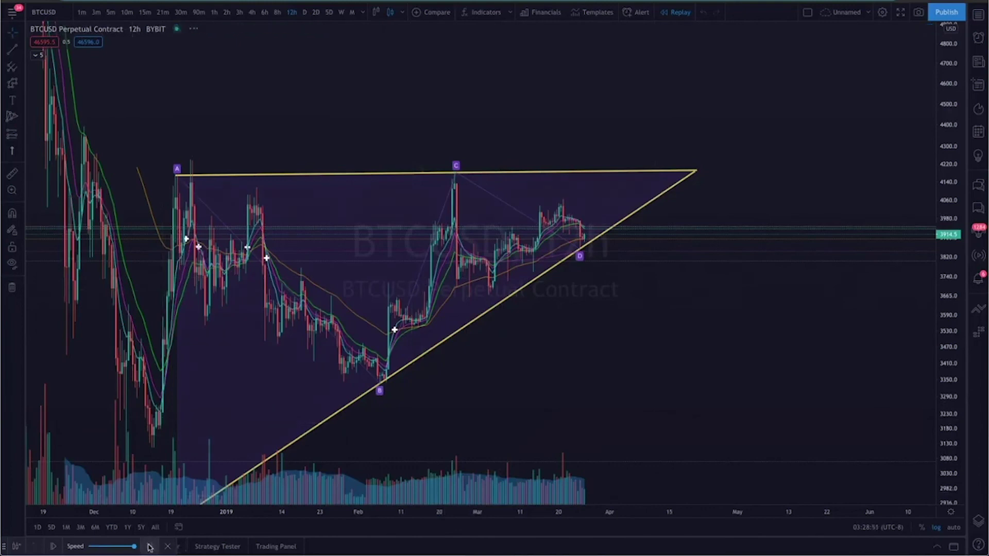
left_click(33, 546)
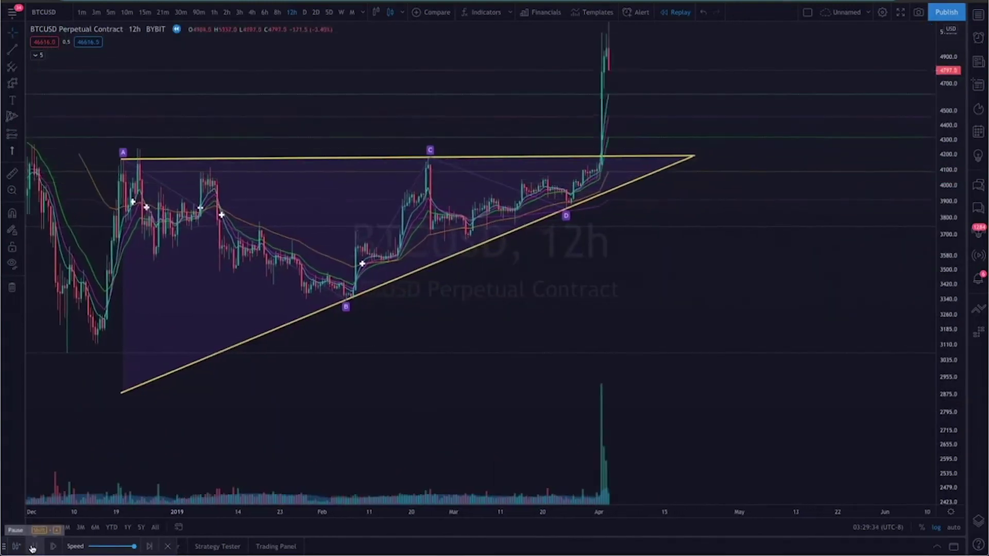
left_click(32, 547)
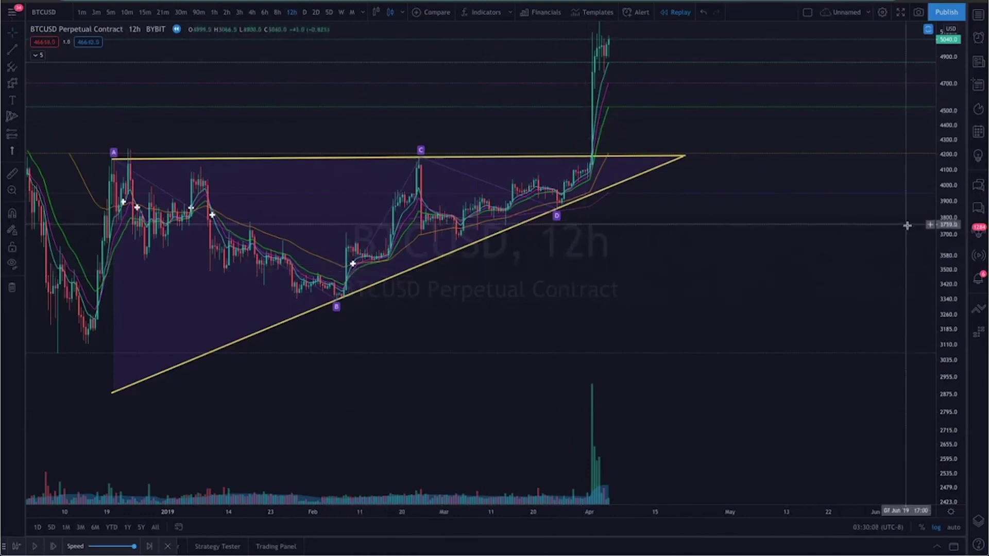
Step: Examine the early April price move and volume relative to the triangle, its moving averages and the preceding trend
left_click_drag(730, 111, 812, 151)
scroll(572, 311, "up", 2)
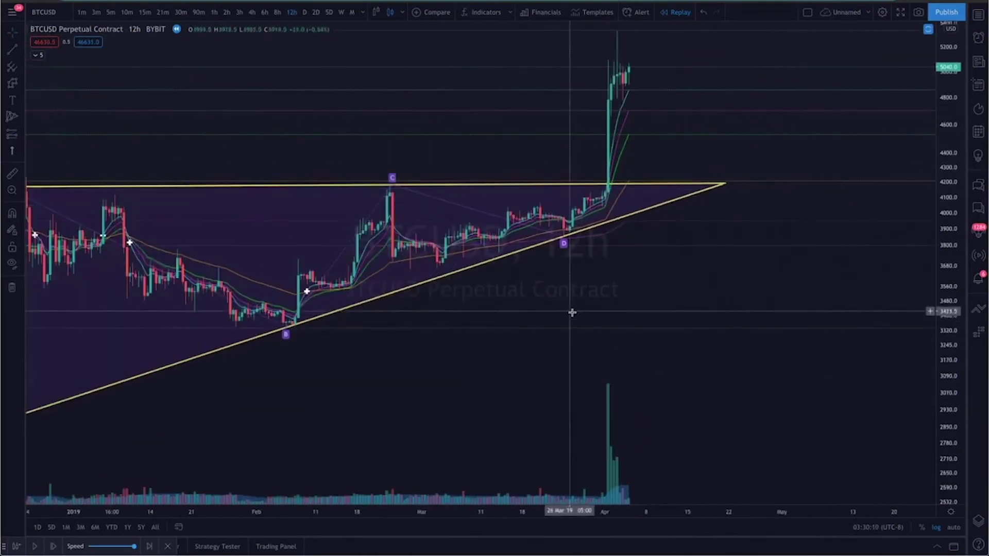
left_click_drag(572, 311, 656, 287)
scroll(496, 188, "down", 3)
left_click_drag(845, 322, 766, 326)
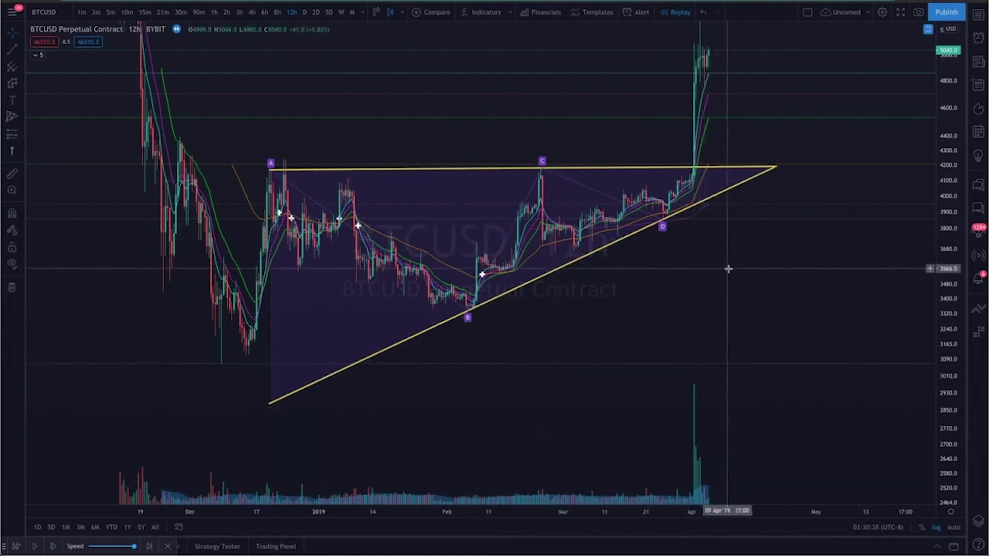
scroll(728, 249, "right", 3)
scroll(733, 244, "up", 3)
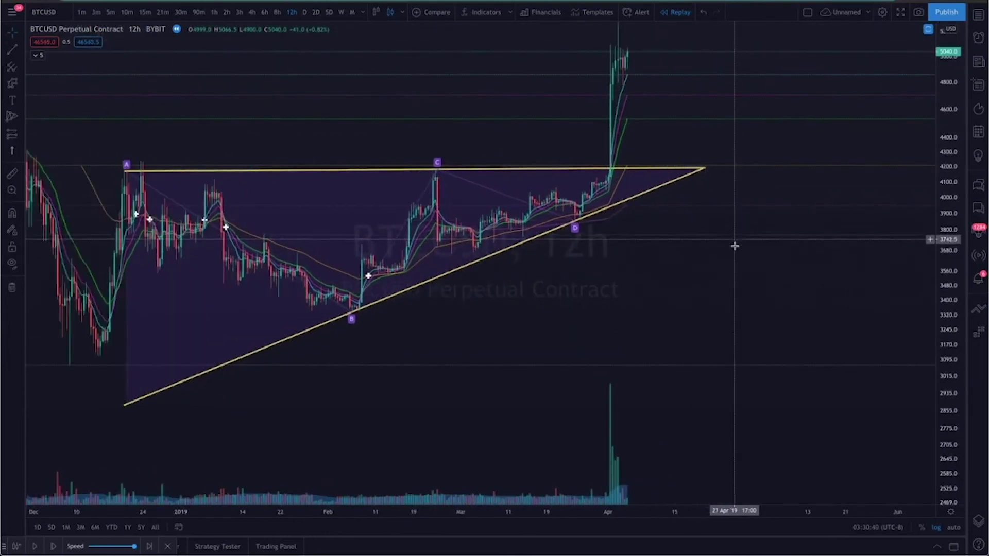
scroll(731, 313, "down", 3)
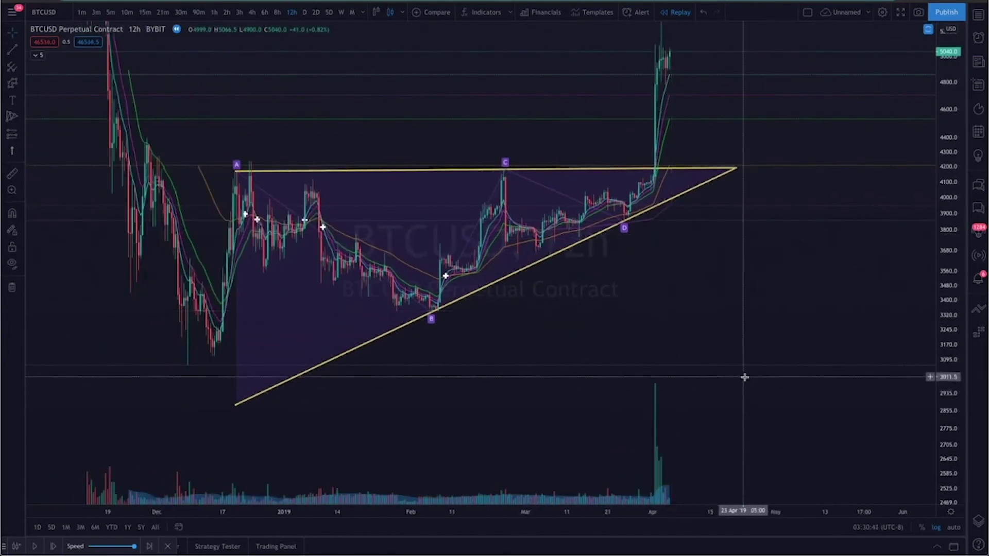